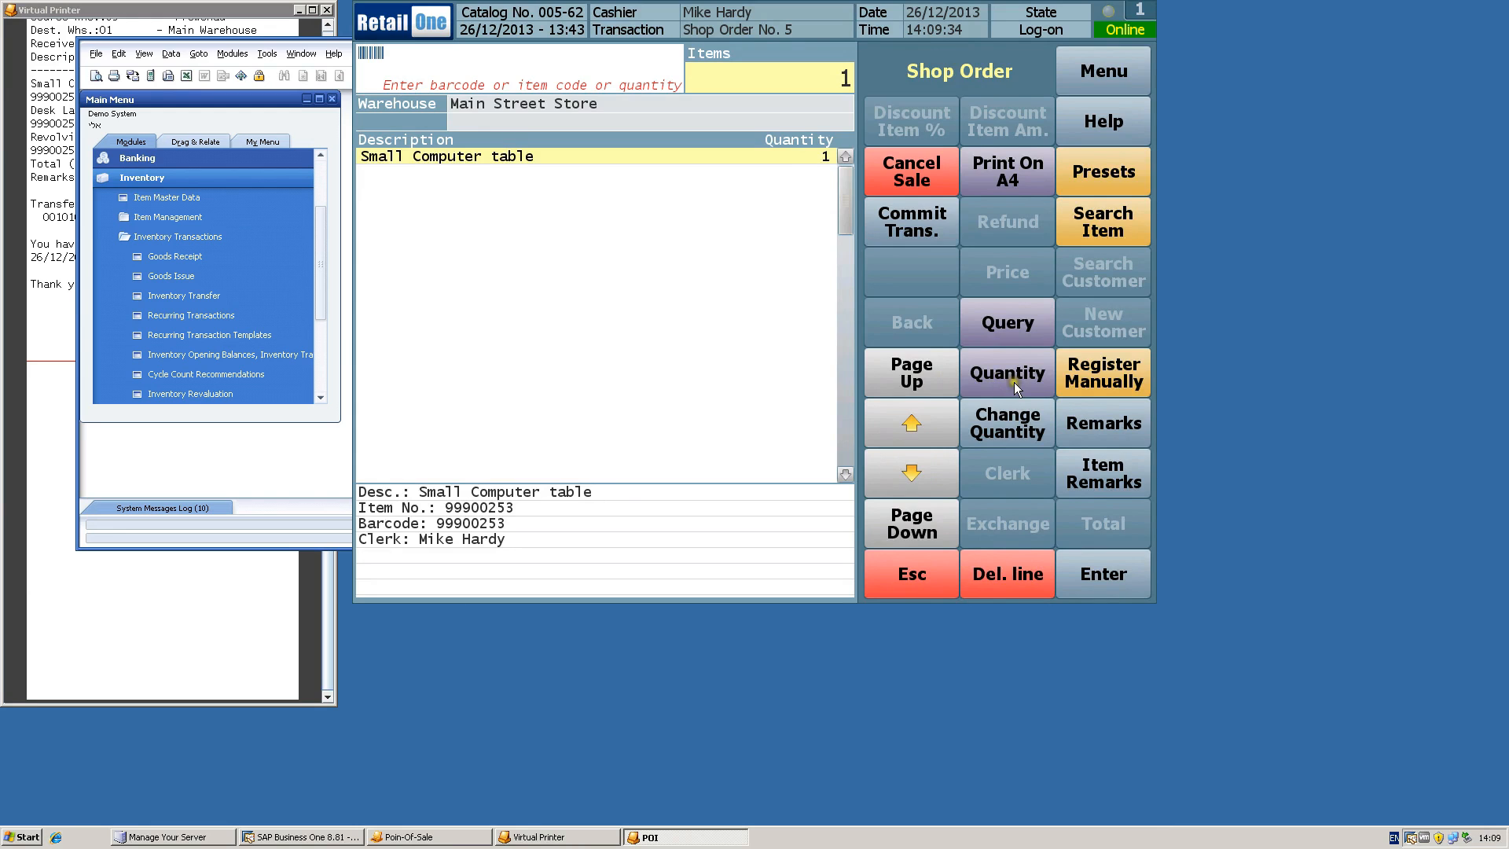
- Add 2 units of the Revolving computer chair BLK to the shop order from the preset items
{"action": "left_click", "coordinate": [1010, 376]}
{"action": "type", "text": "2"}
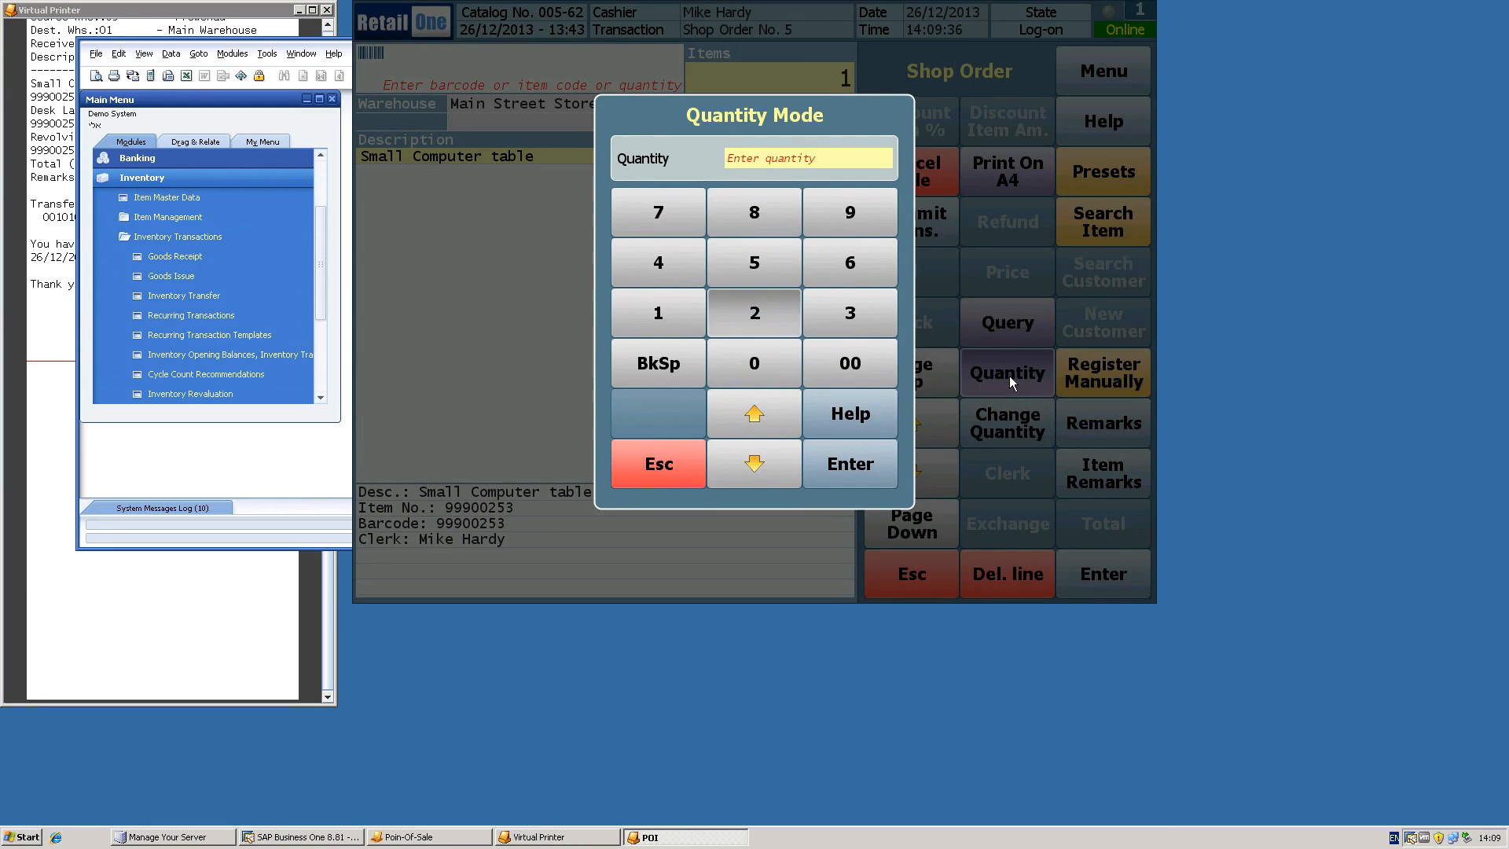
{"action": "key", "text": "Return"}
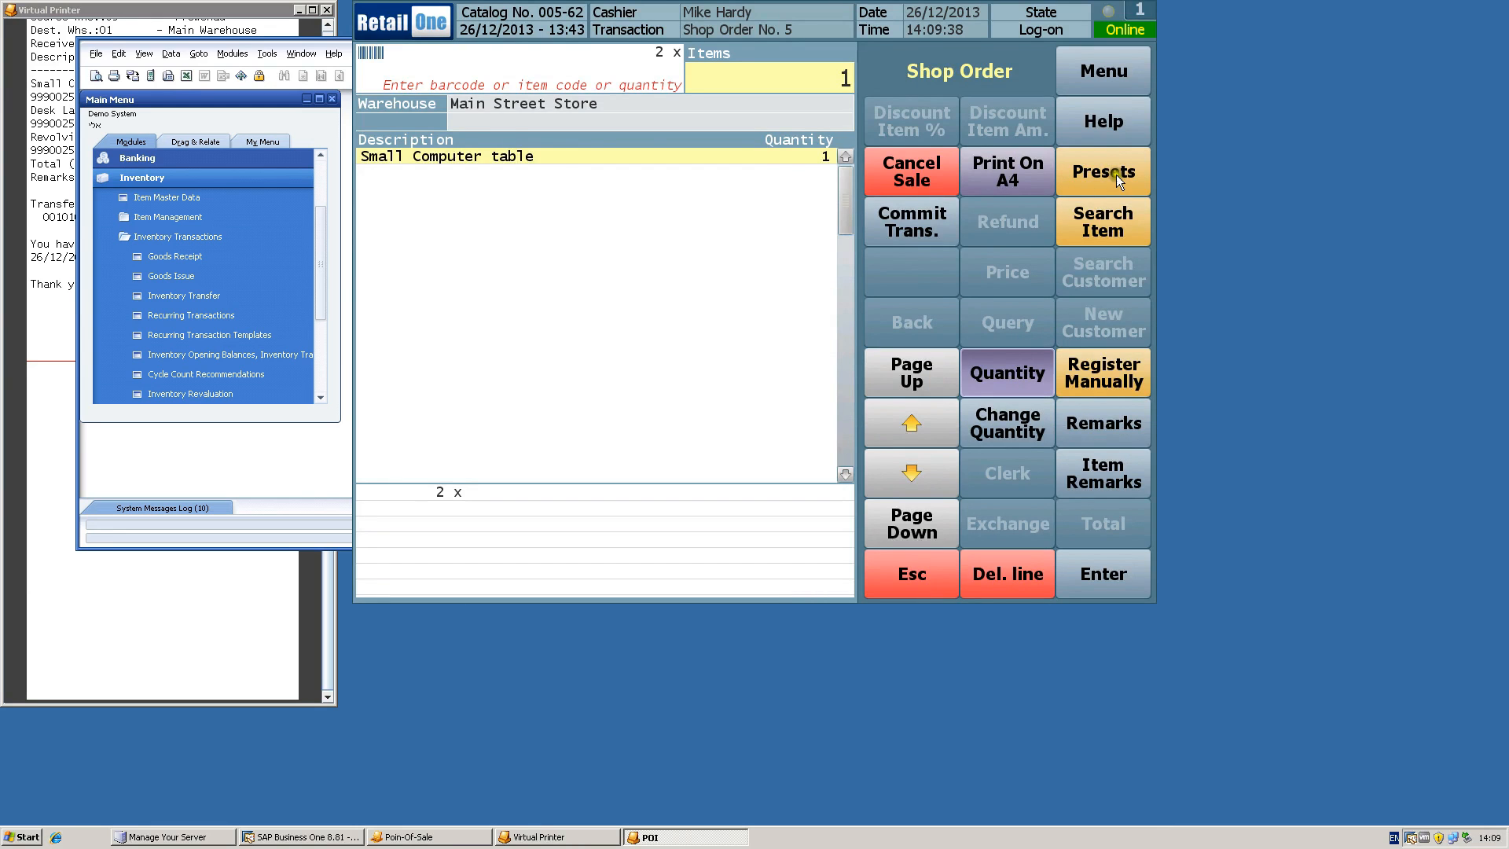
{"action": "left_click", "coordinate": [1101, 173]}
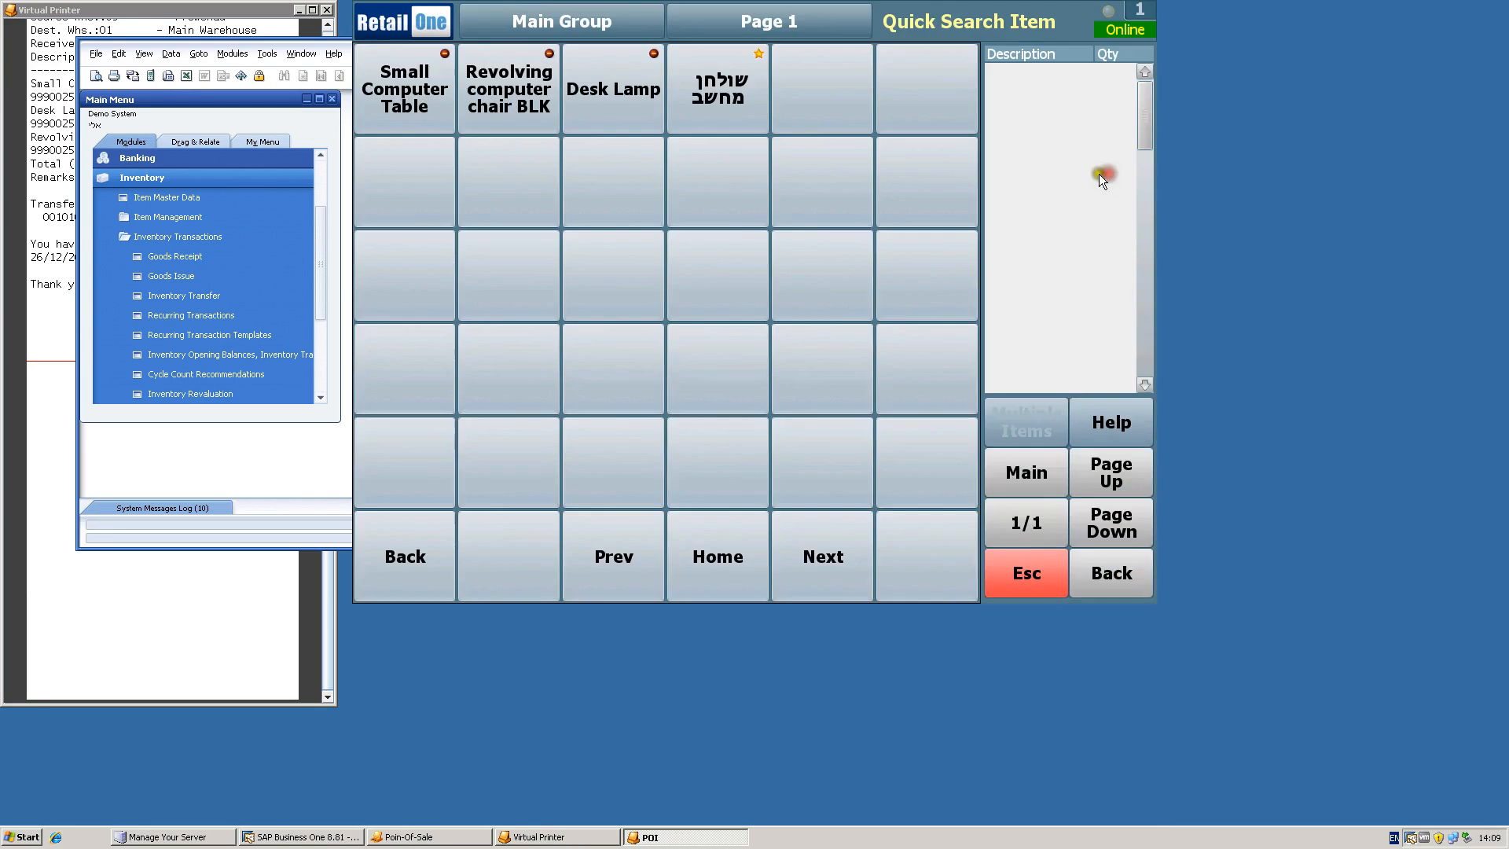
{"action": "left_click", "coordinate": [512, 95]}
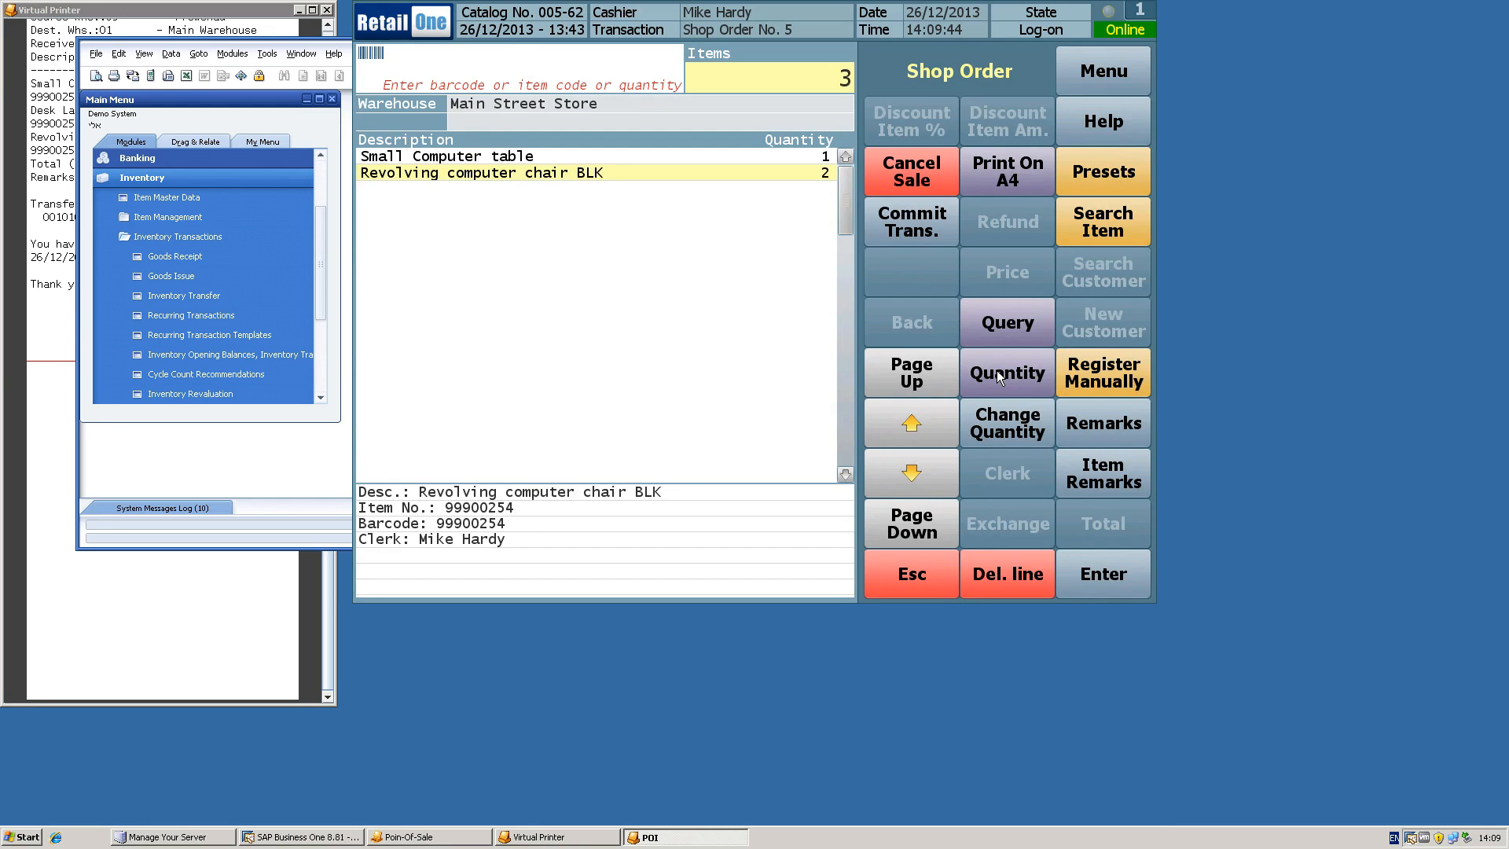
- Add 5 units of the Desk Lamp to the shop order from the preset items
{"action": "left_click", "coordinate": [998, 376]}
{"action": "type", "text": "5"}
{"action": "key", "text": "Return"}
{"action": "left_click", "coordinate": [1103, 171]}
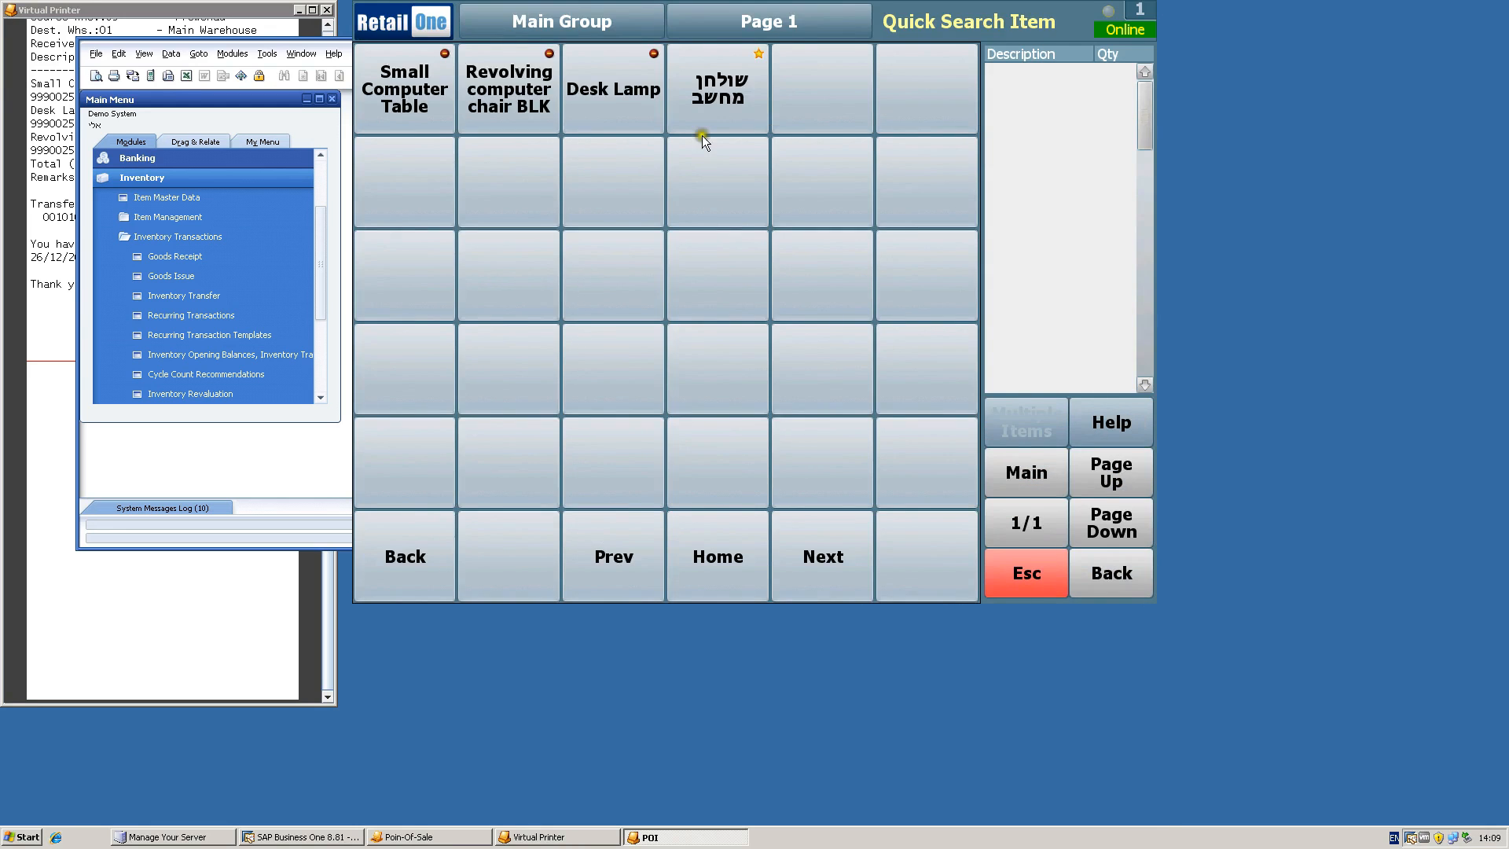
{"action": "left_click", "coordinate": [612, 83]}
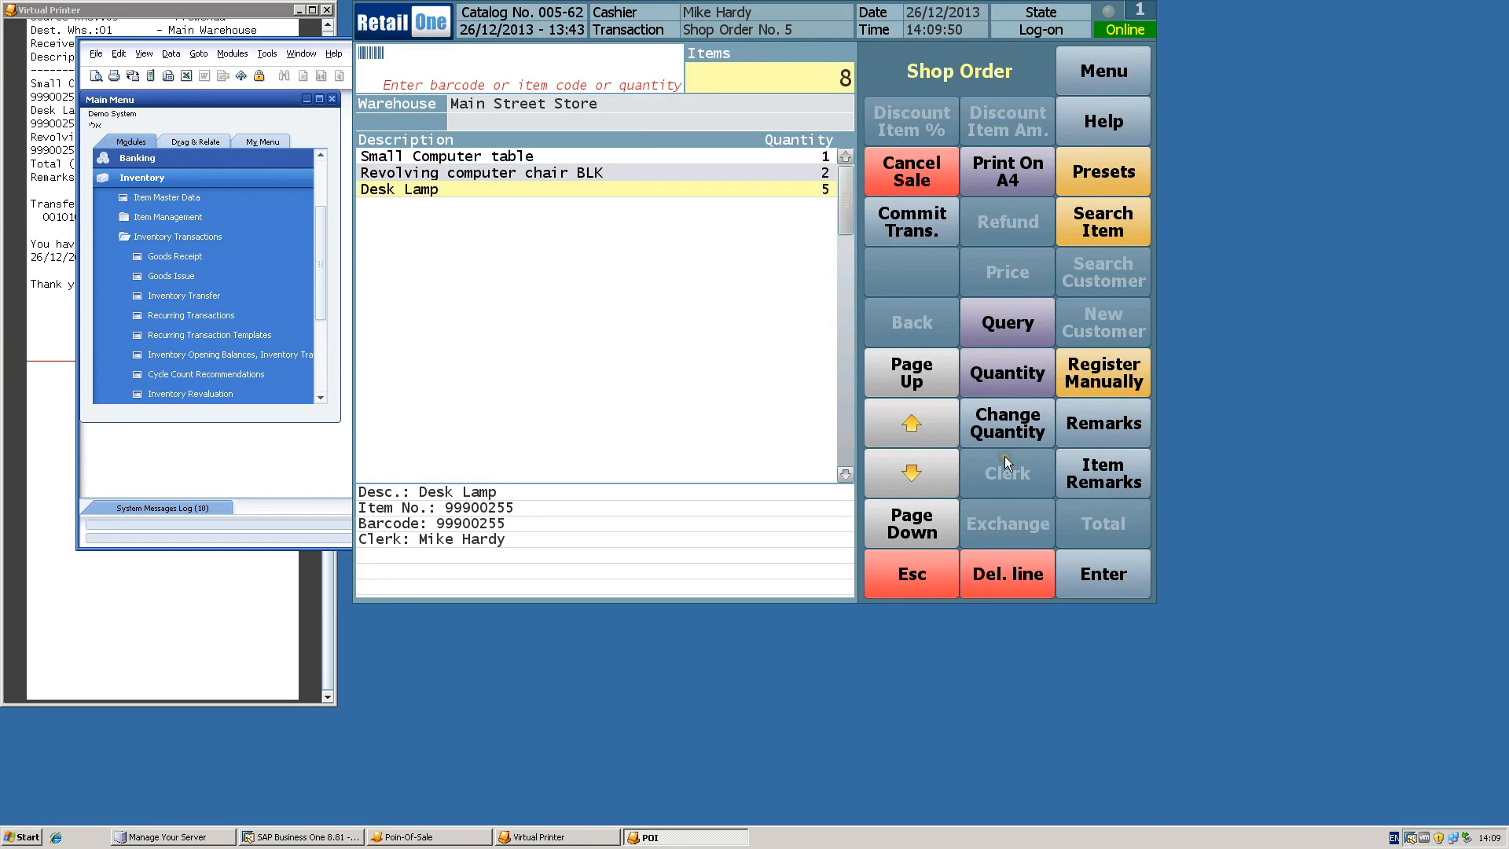
- Commit the shop order and confirm the transaction
{"action": "left_click", "coordinate": [976, 469]}
{"action": "left_click", "coordinate": [909, 224]}
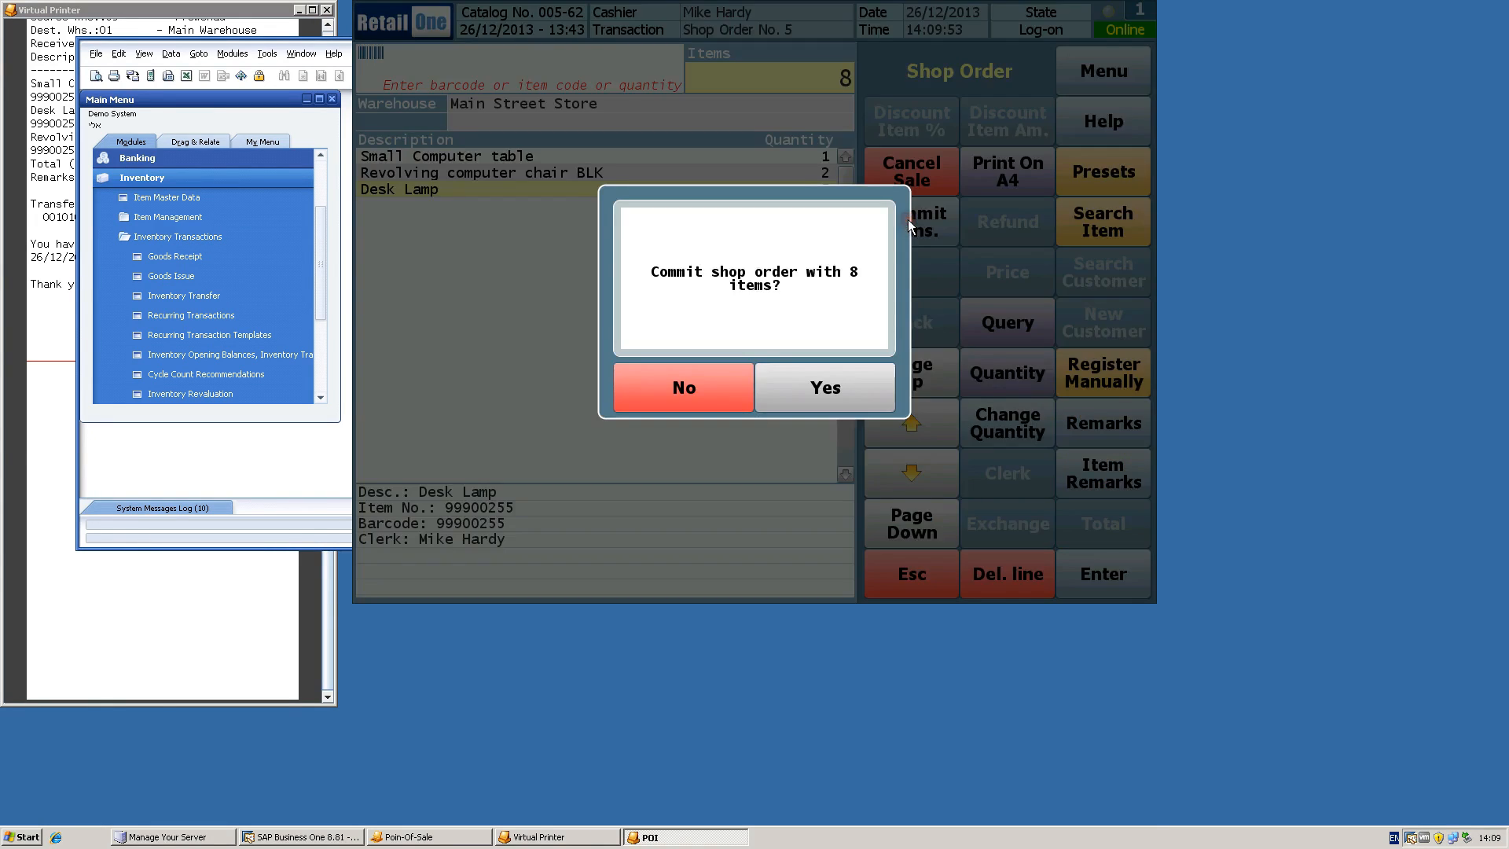
{"action": "left_click", "coordinate": [825, 393]}
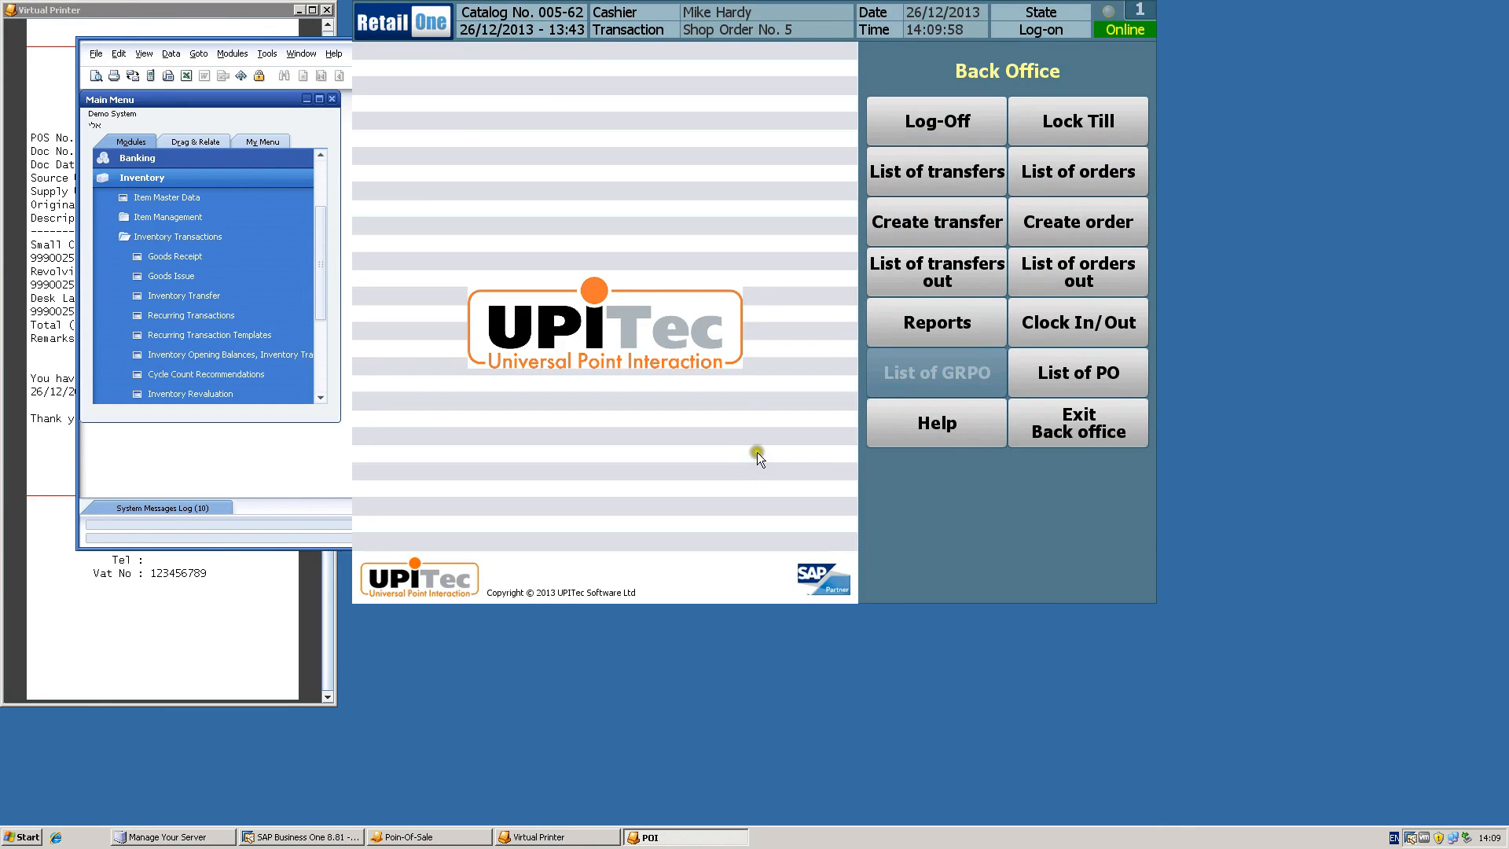
- Switch to SAP Business One and run the UPITec Shop Order Report for opened documents
{"action": "left_click", "coordinate": [184, 46]}
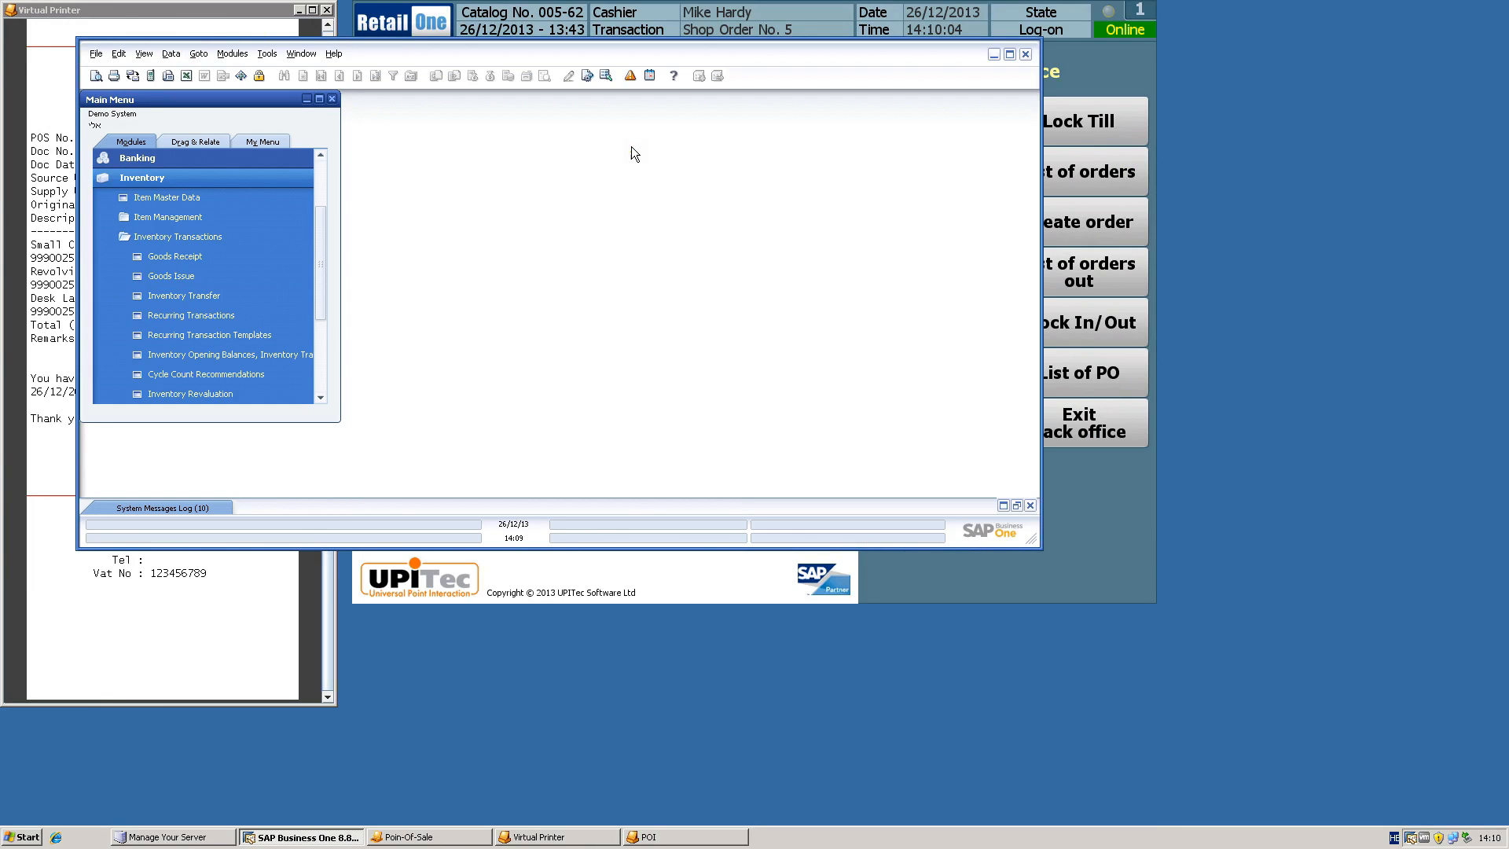
{"action": "left_click", "coordinate": [192, 180]}
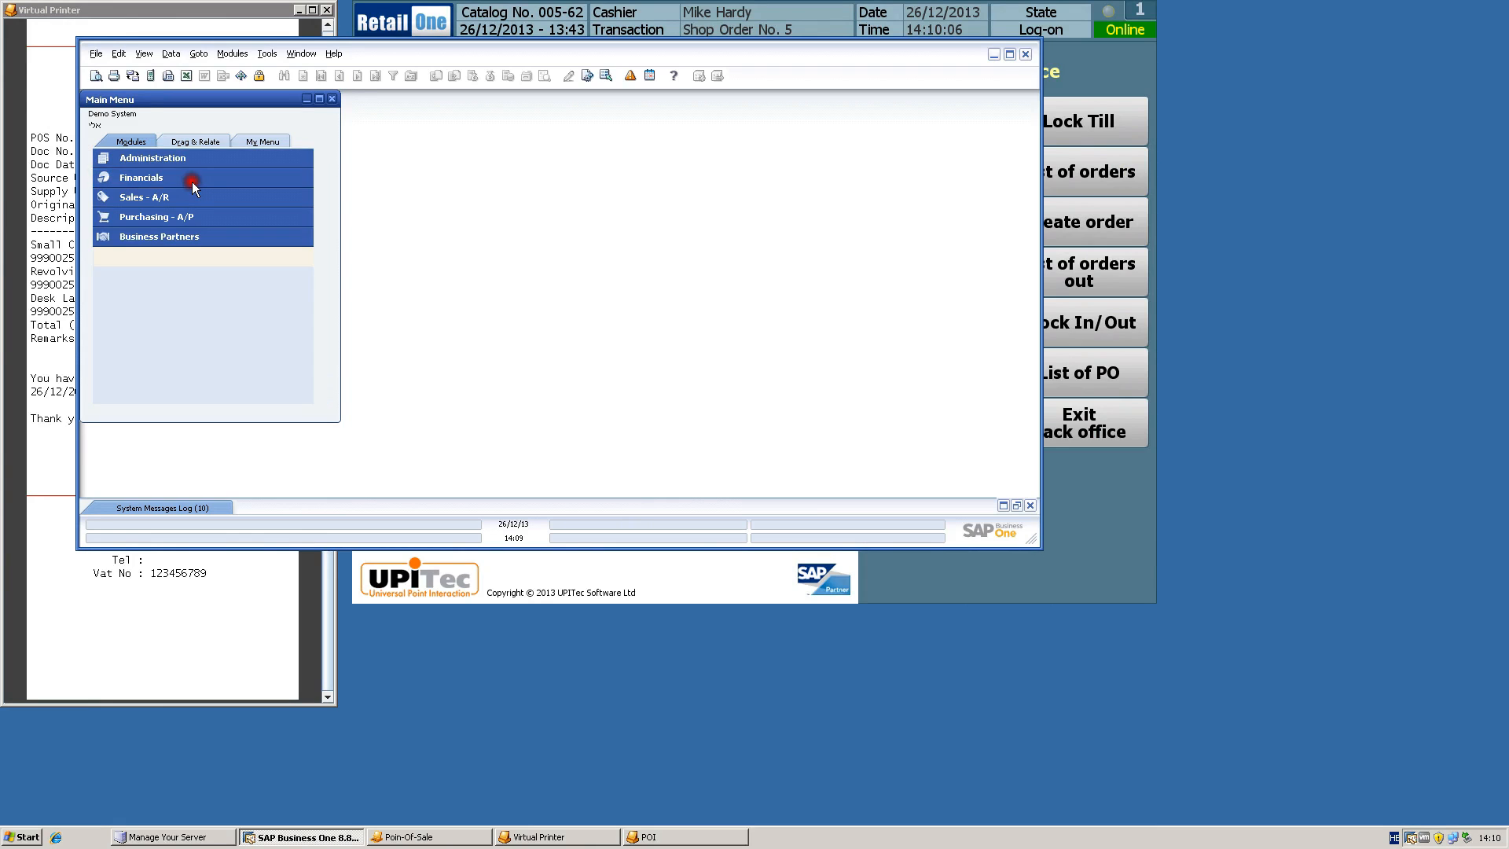
{"action": "left_click", "coordinate": [163, 337]}
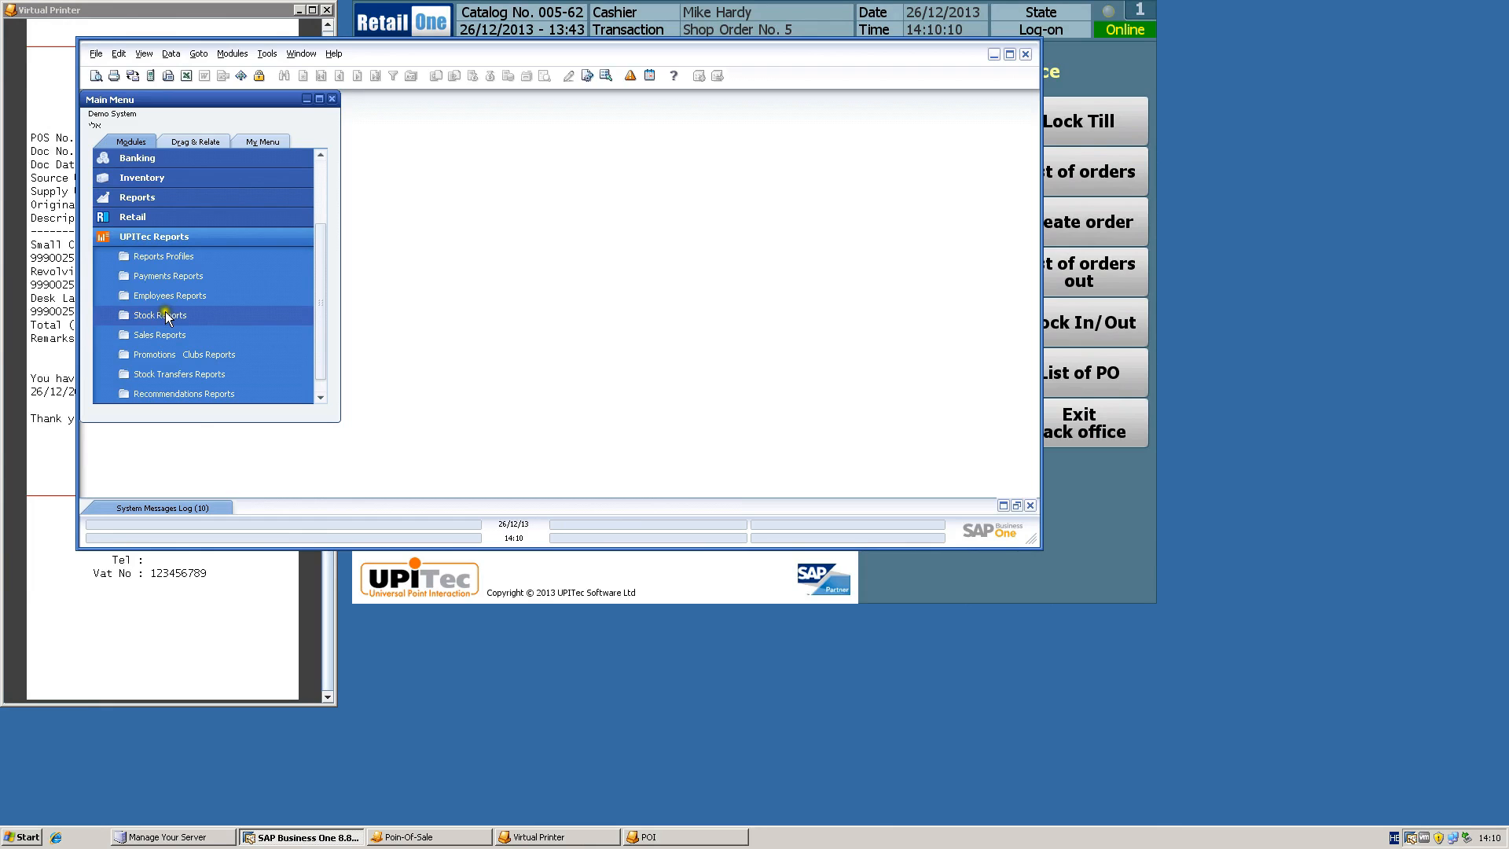
{"action": "left_click", "coordinate": [164, 315]}
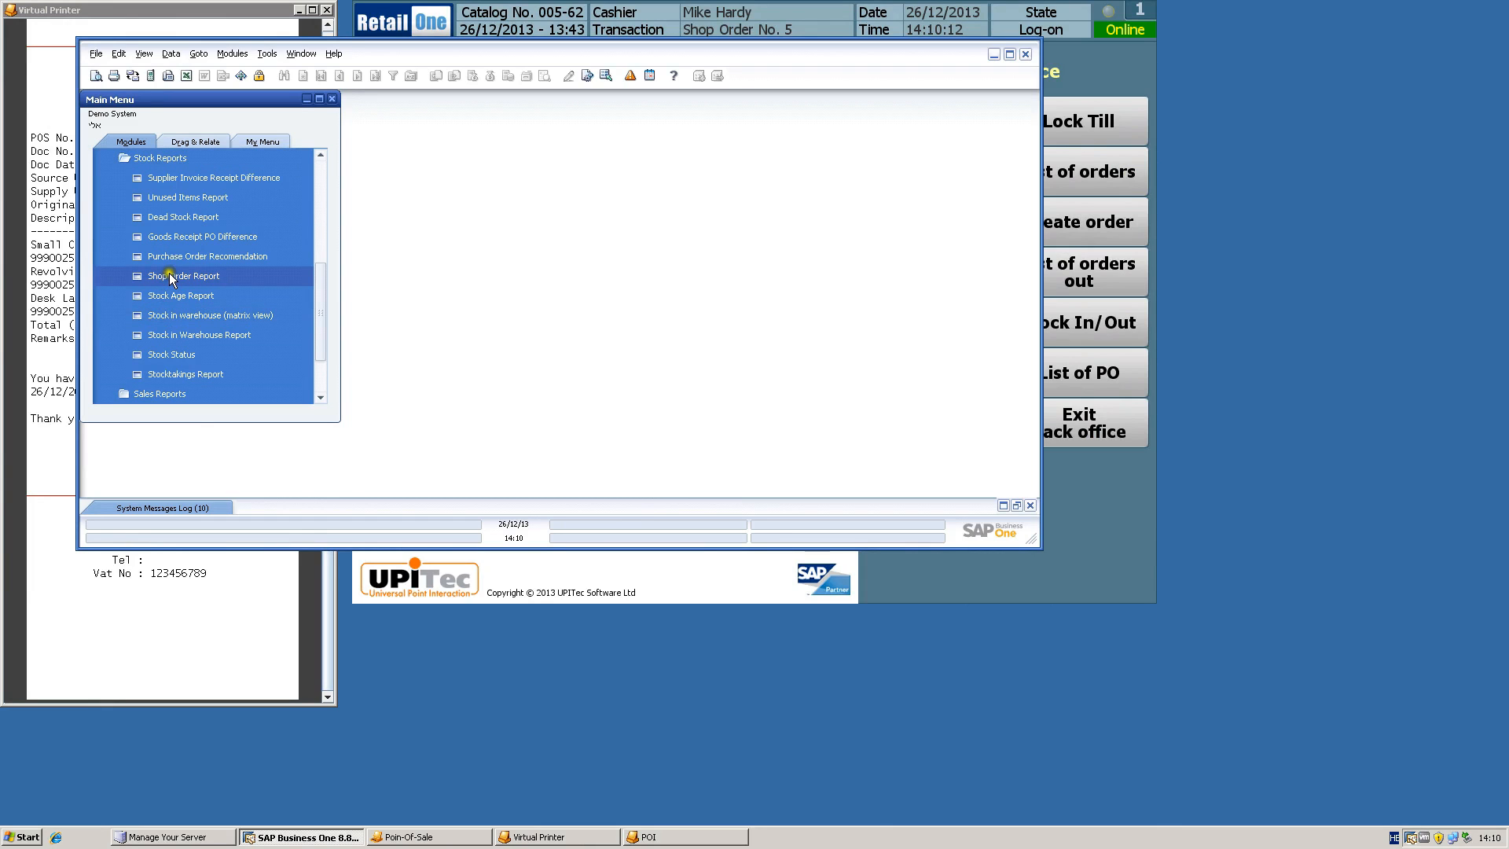
{"action": "left_click", "coordinate": [172, 276]}
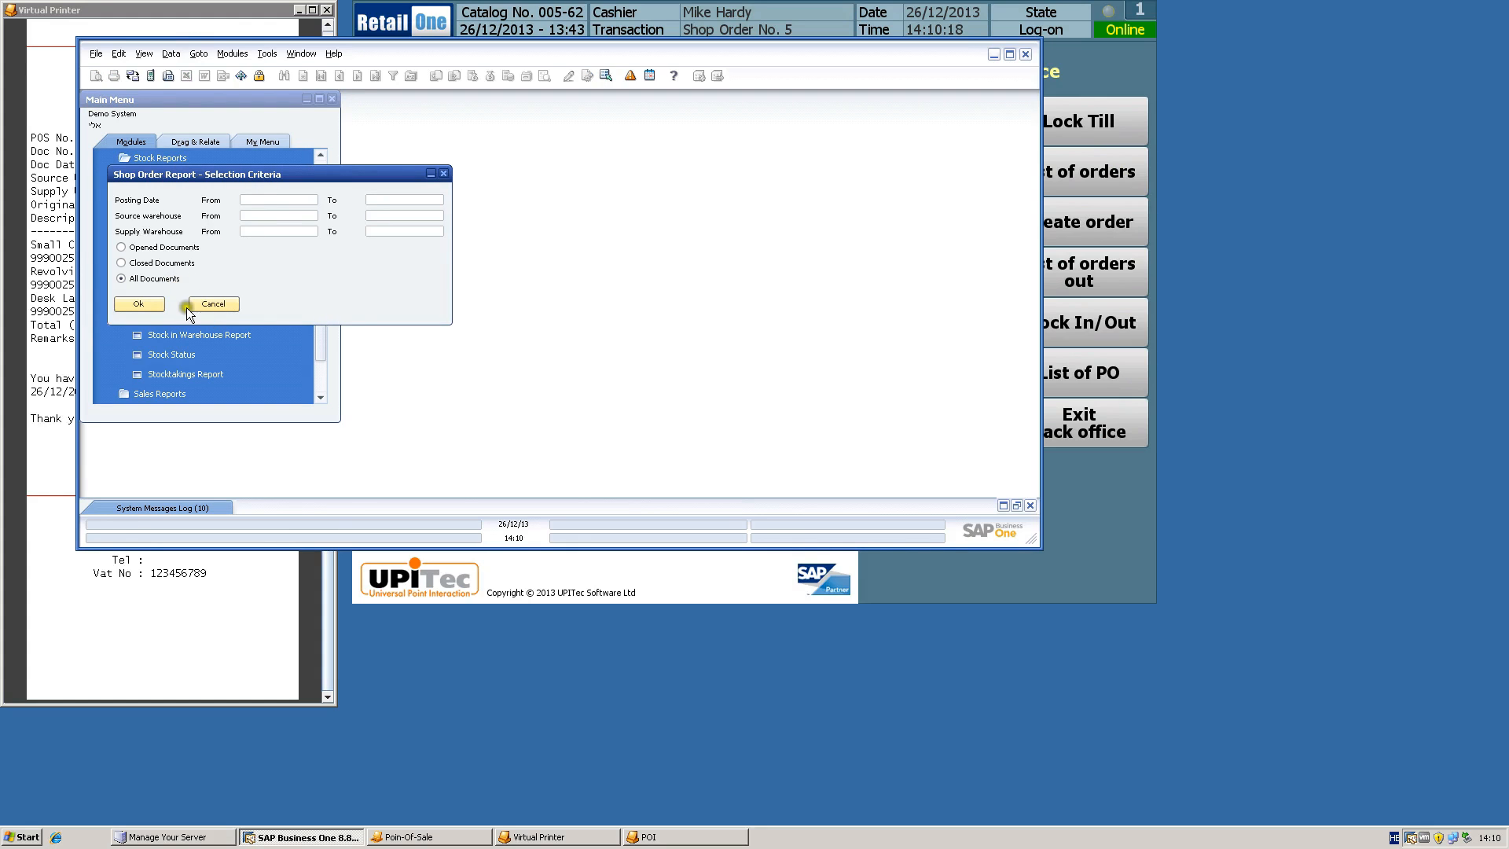
{"action": "left_click", "coordinate": [136, 250]}
{"action": "left_click", "coordinate": [139, 305]}
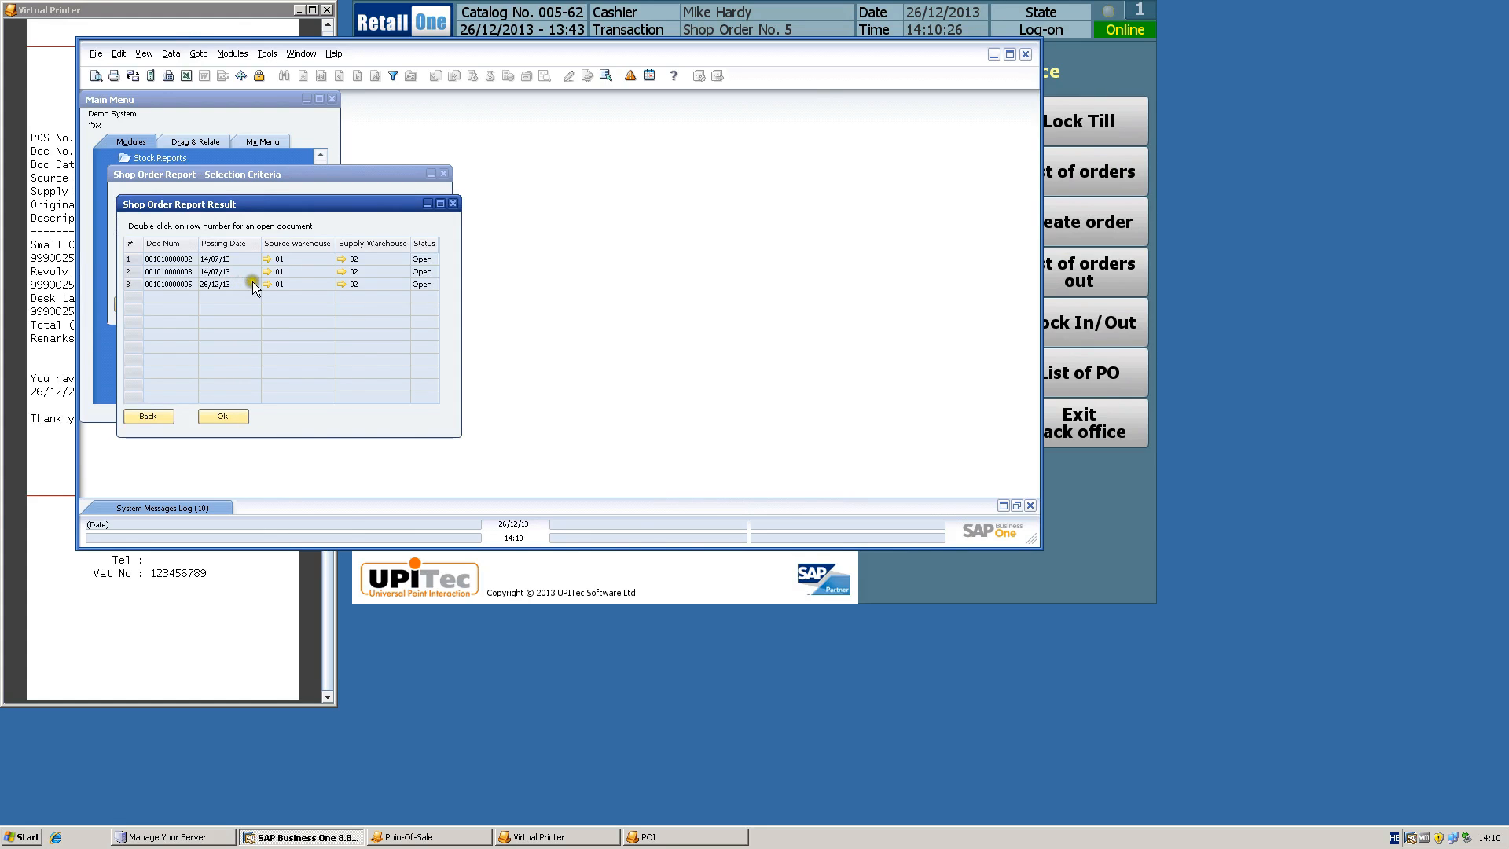
- Open the shop order posted on 26/12/13 from the report results and commit it into an inventory transfer
{"action": "double_click", "coordinate": [157, 284]}
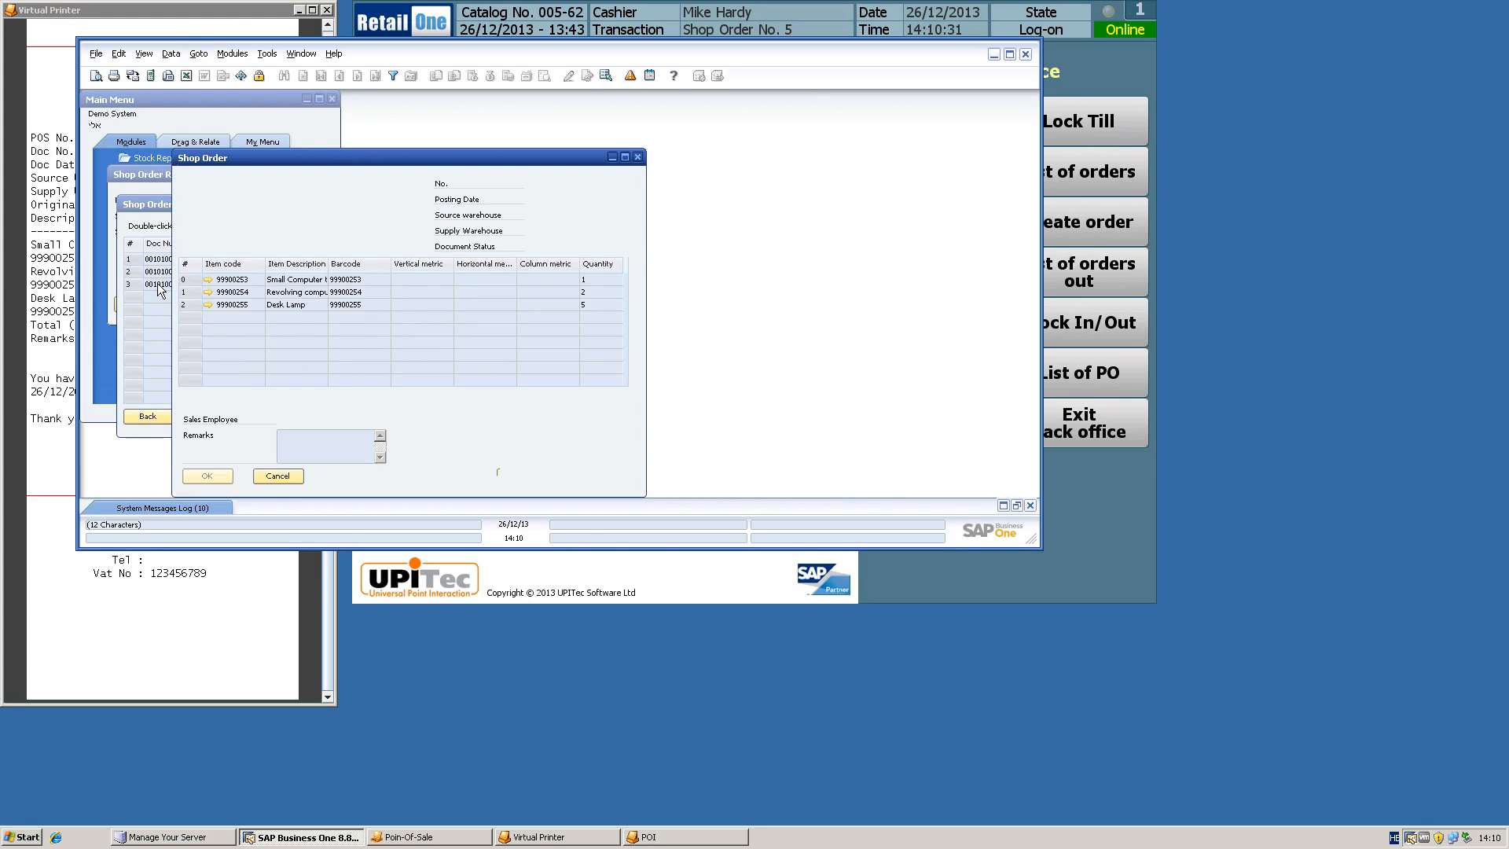
{"action": "left_click", "coordinate": [579, 154]}
{"action": "left_click_drag", "start_coordinate": [579, 154], "coordinate": [714, 104]}
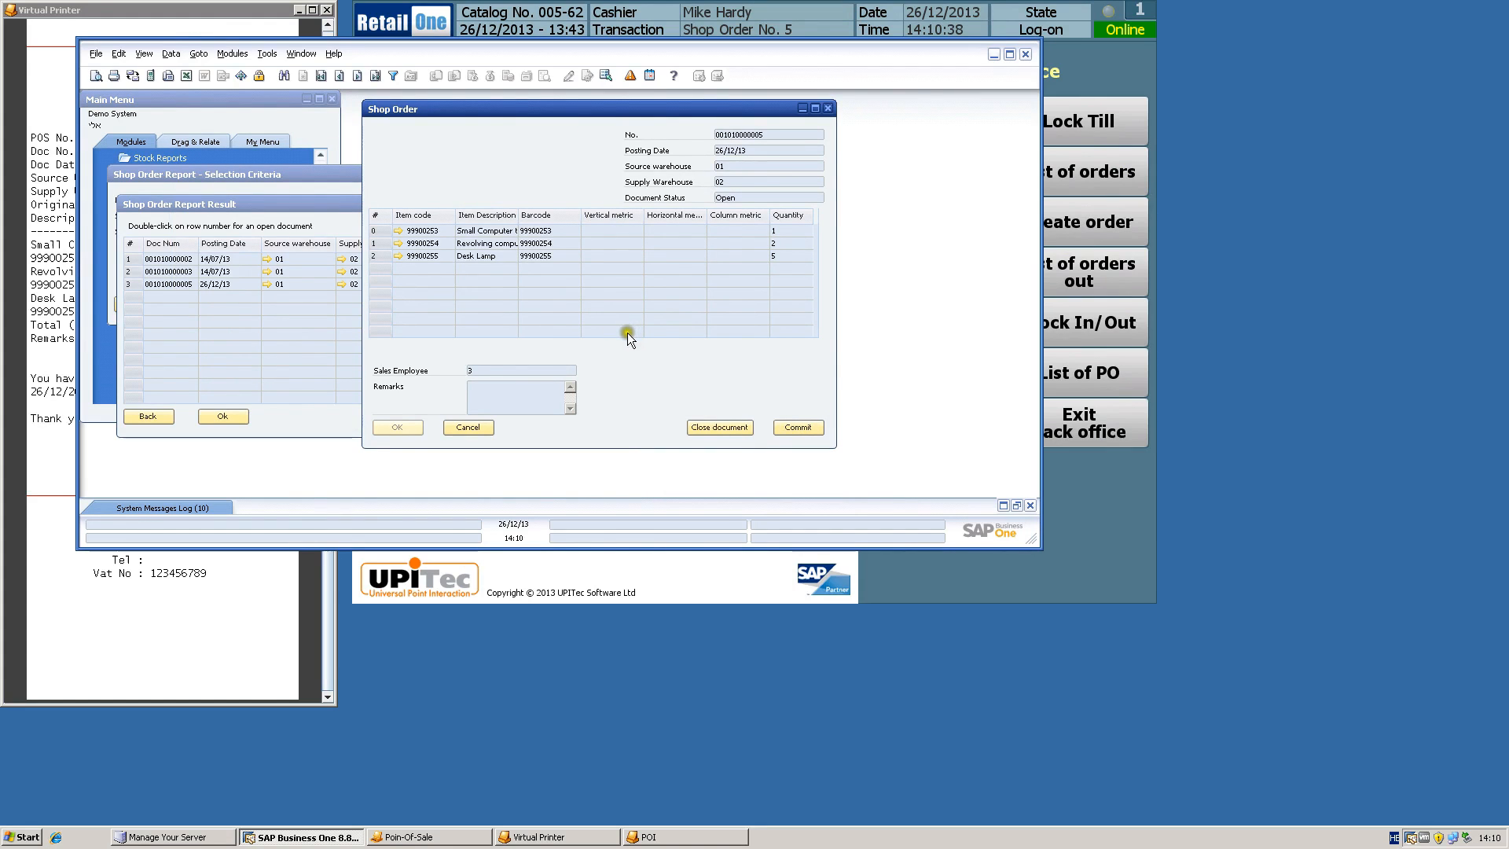
{"action": "double_click", "coordinate": [520, 219]}
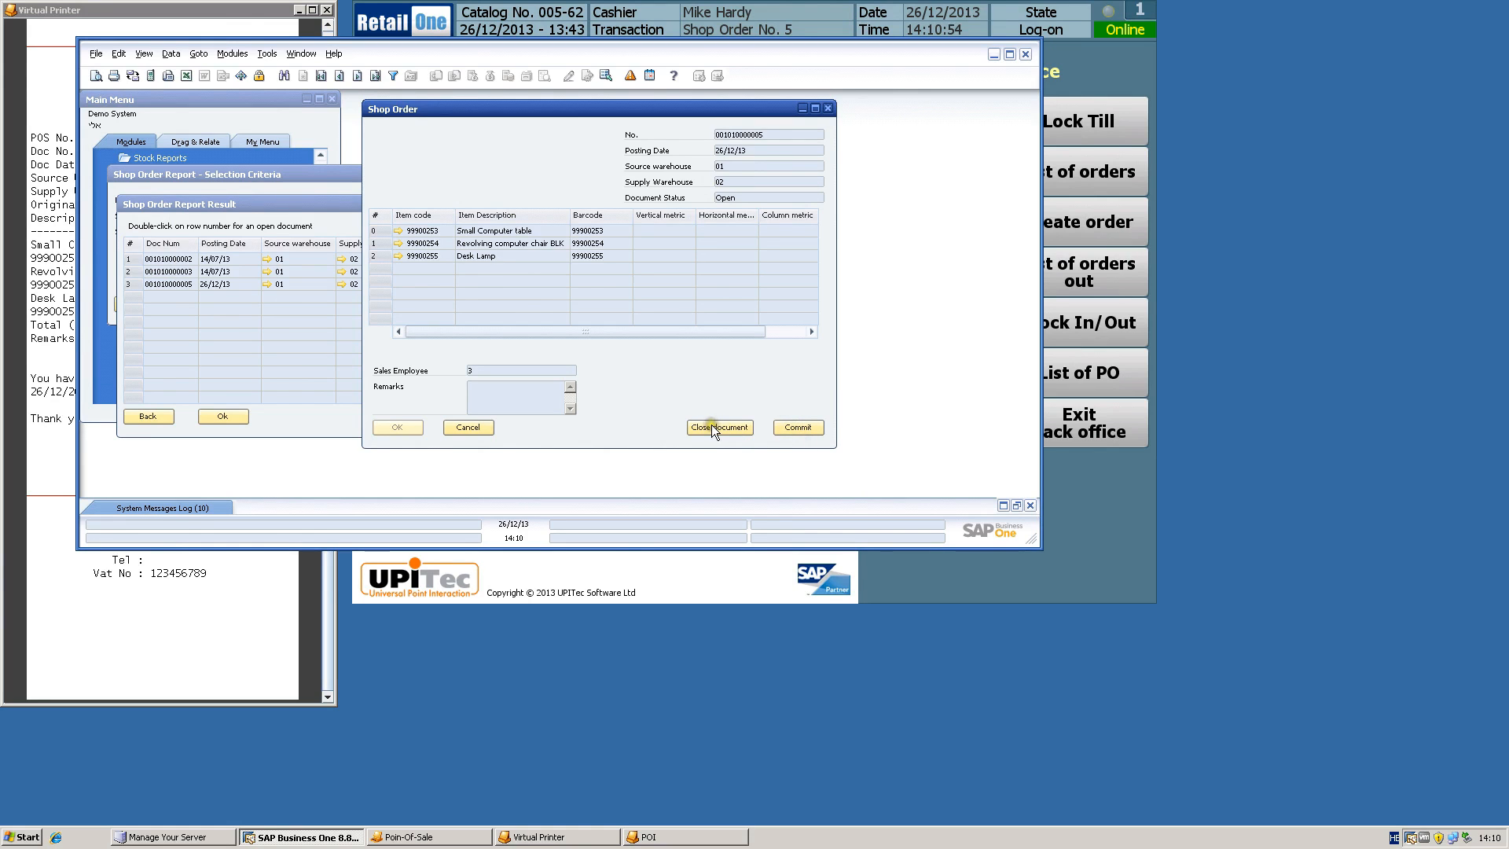
{"action": "left_click", "coordinate": [741, 429]}
{"action": "left_click", "coordinate": [798, 429]}
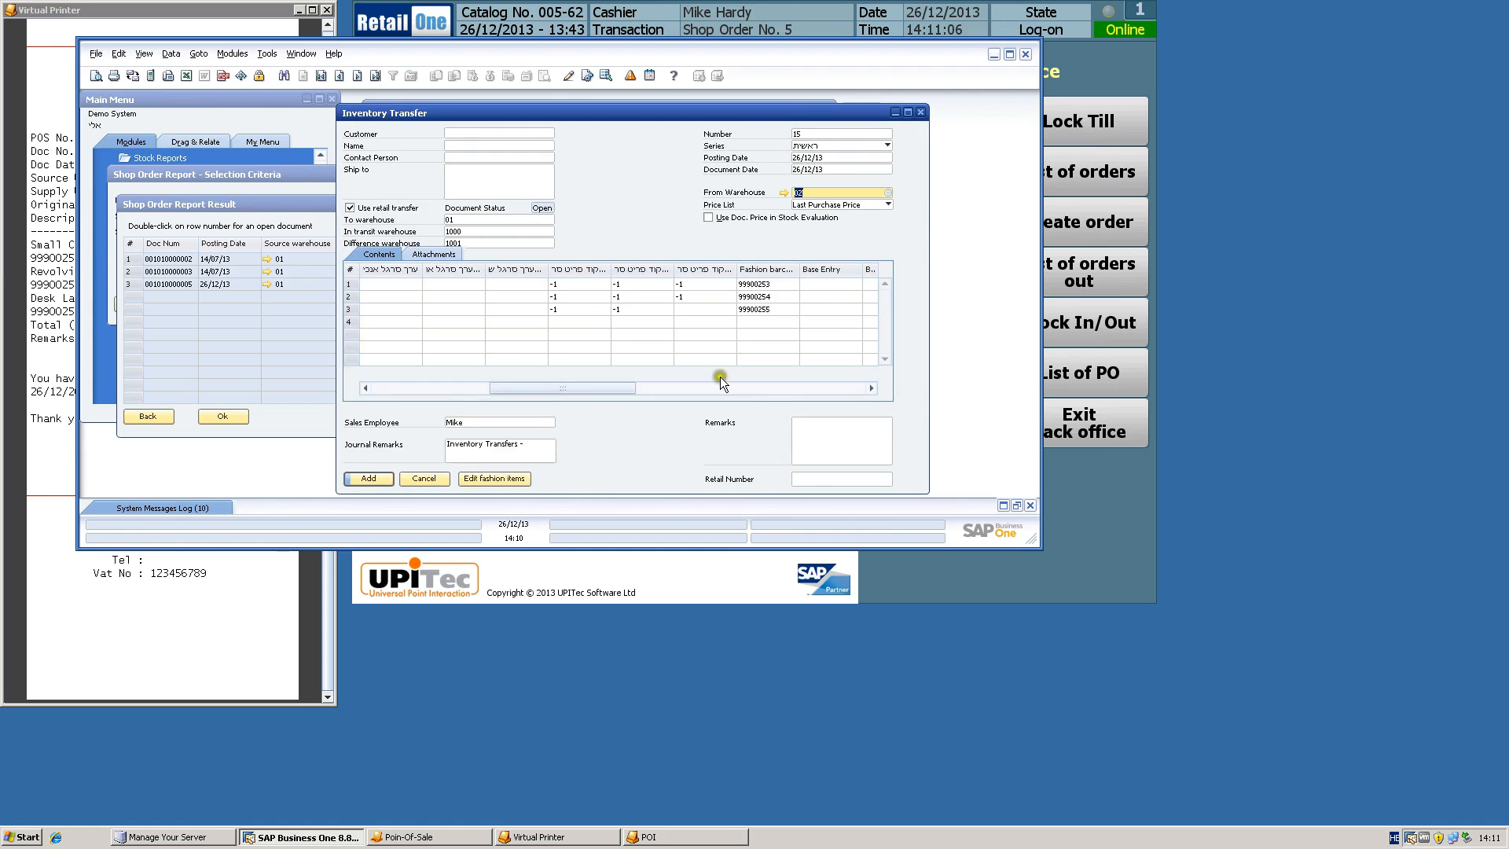
- Set the Desk Lamp quantity to 4 and add the inventory transfer
{"action": "left_click_drag", "start_coordinate": [586, 388], "coordinate": [366, 388]}
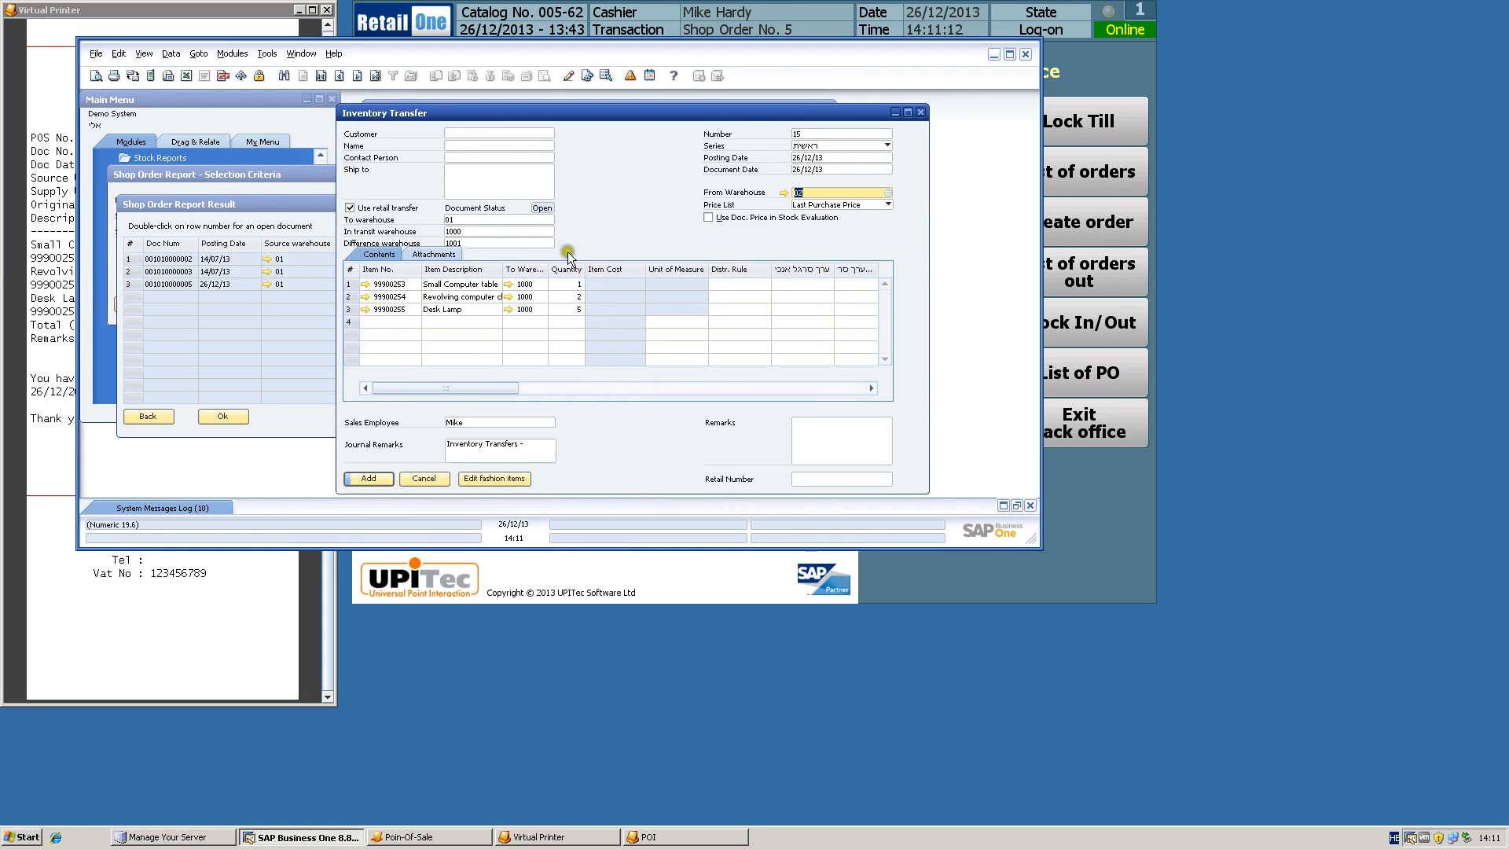
{"action": "left_click", "coordinate": [561, 310]}
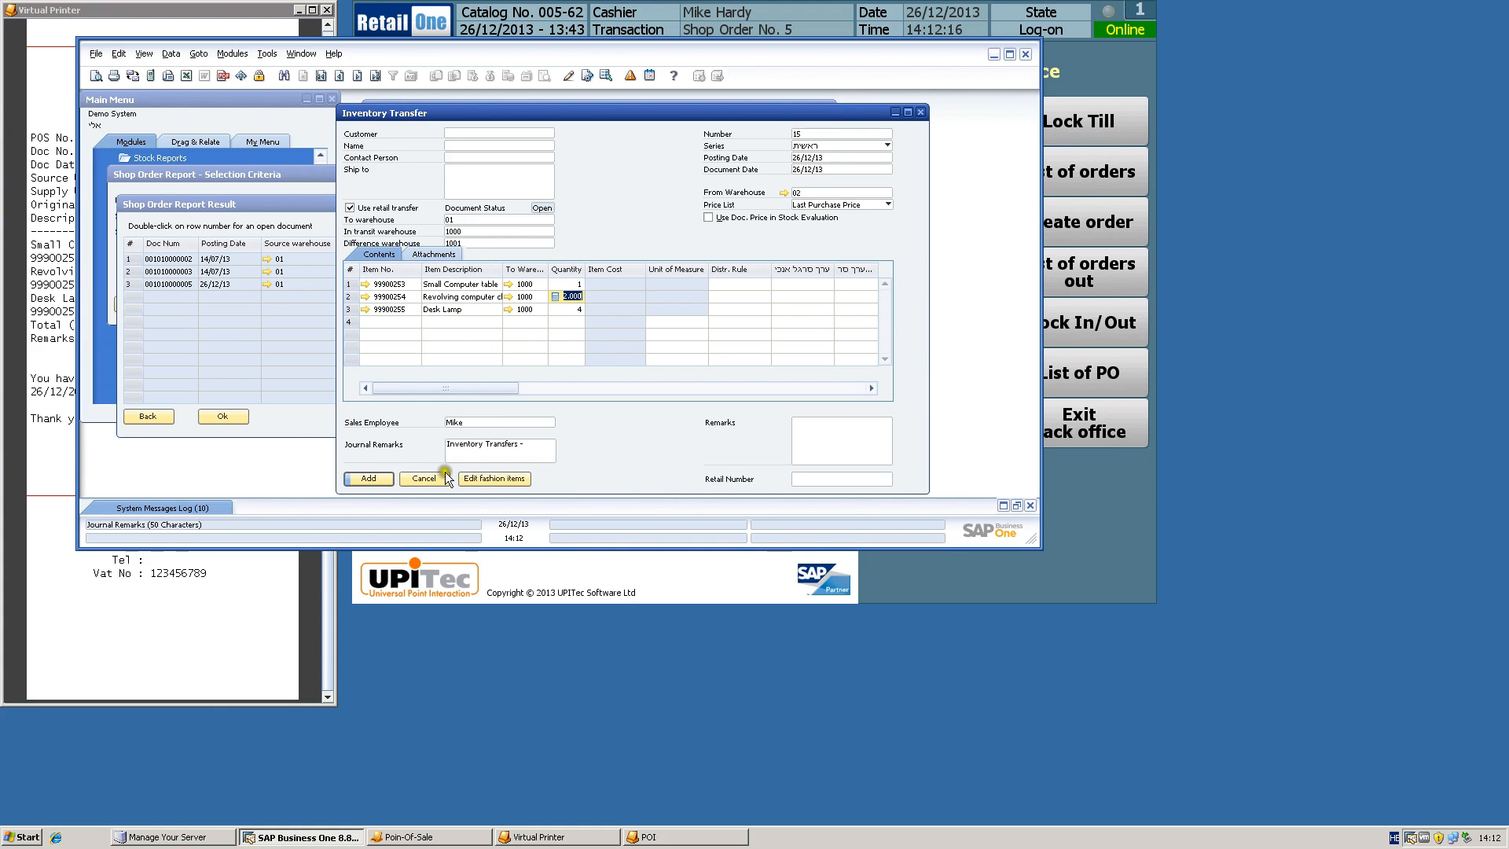
{"action": "left_click", "coordinate": [379, 477]}
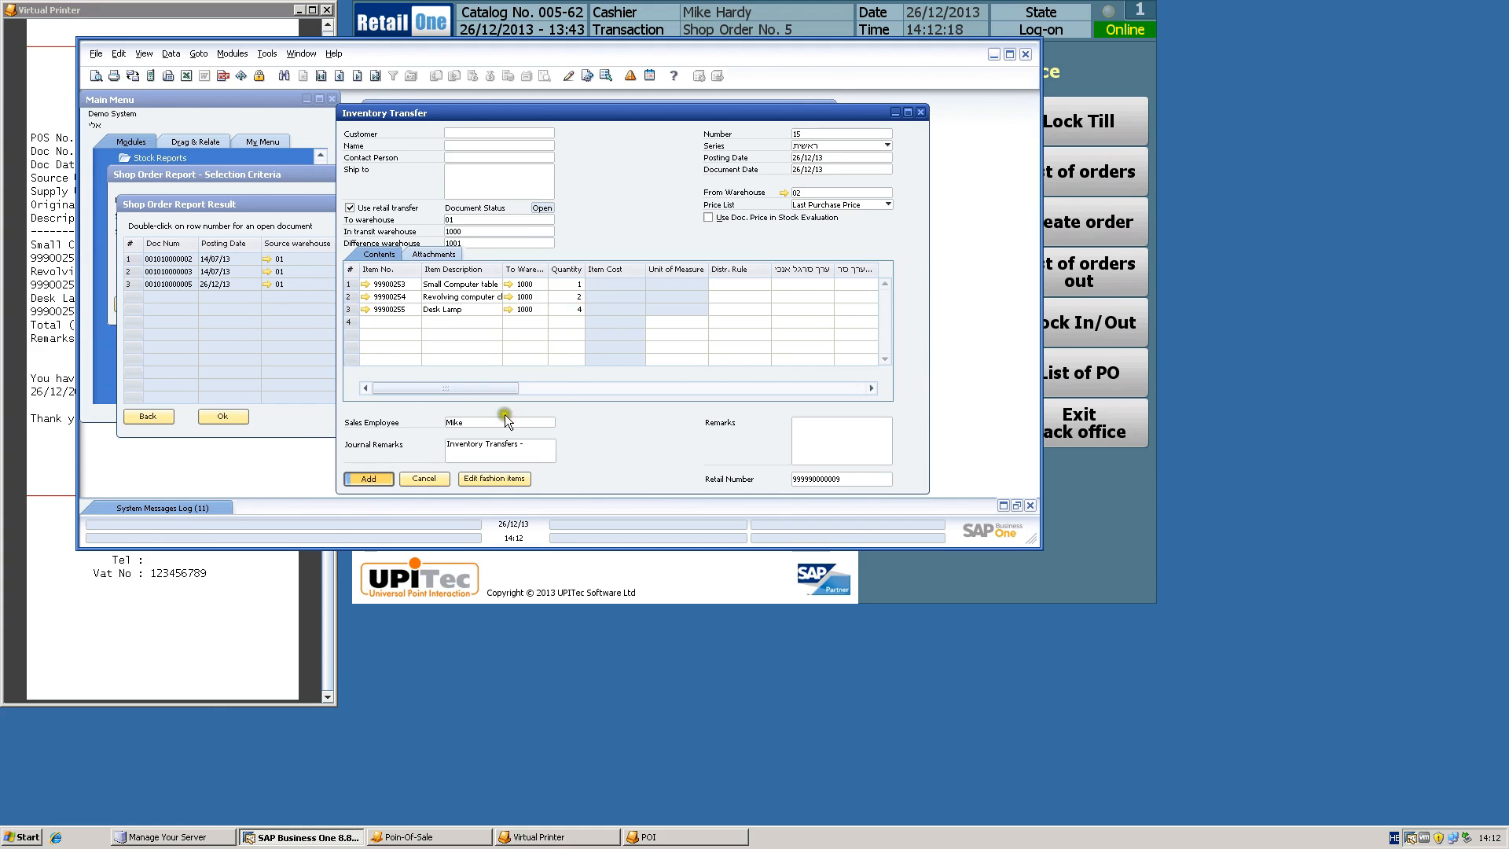
{"action": "left_click", "coordinate": [402, 302]}
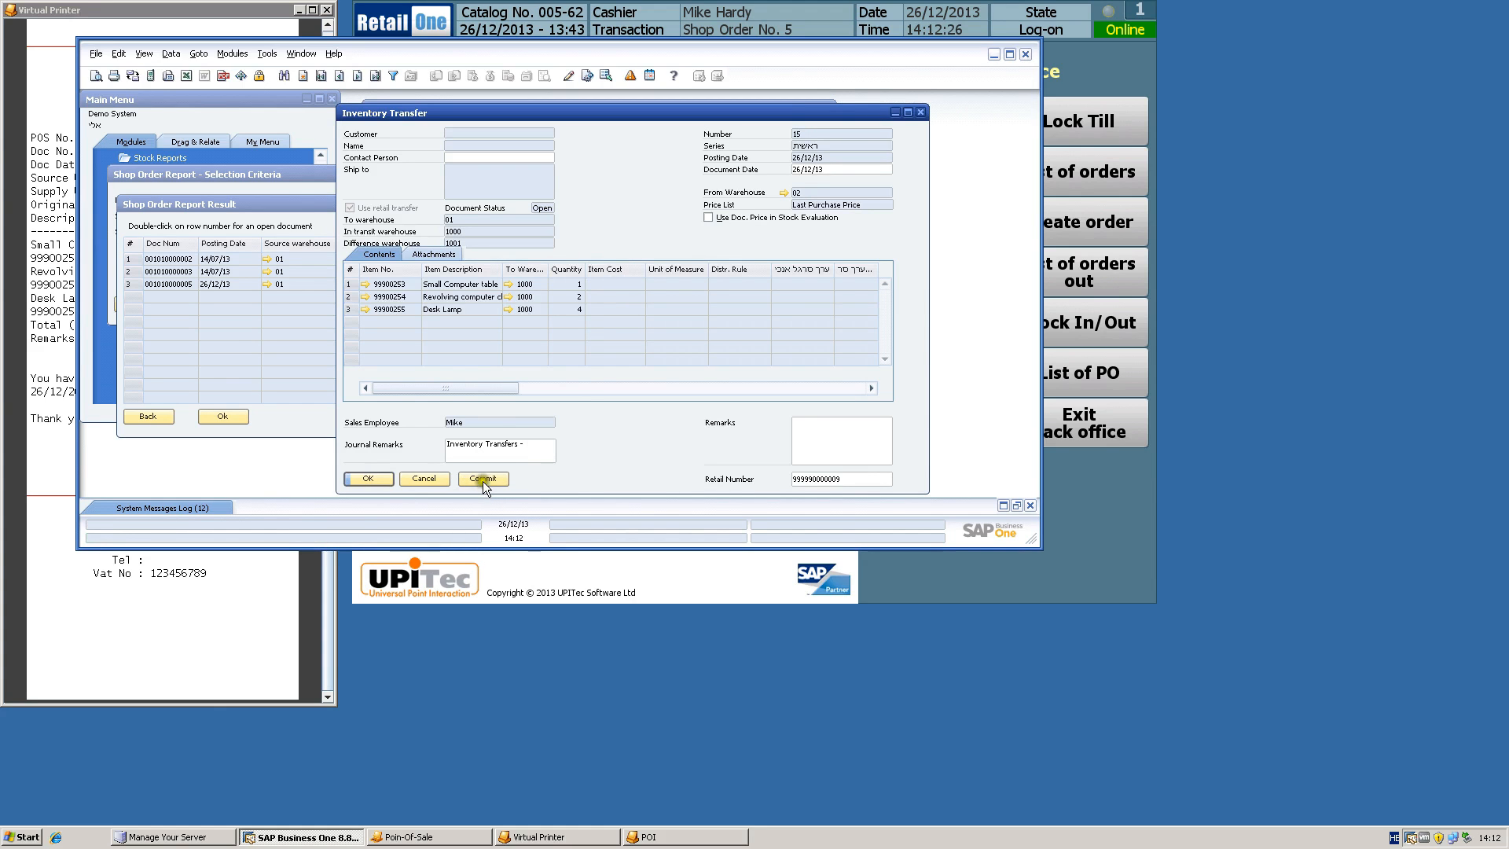
- Open the transfer's commit form, examine its barcode, quantity and received fields, and close it without committing
{"action": "left_click", "coordinate": [483, 479]}
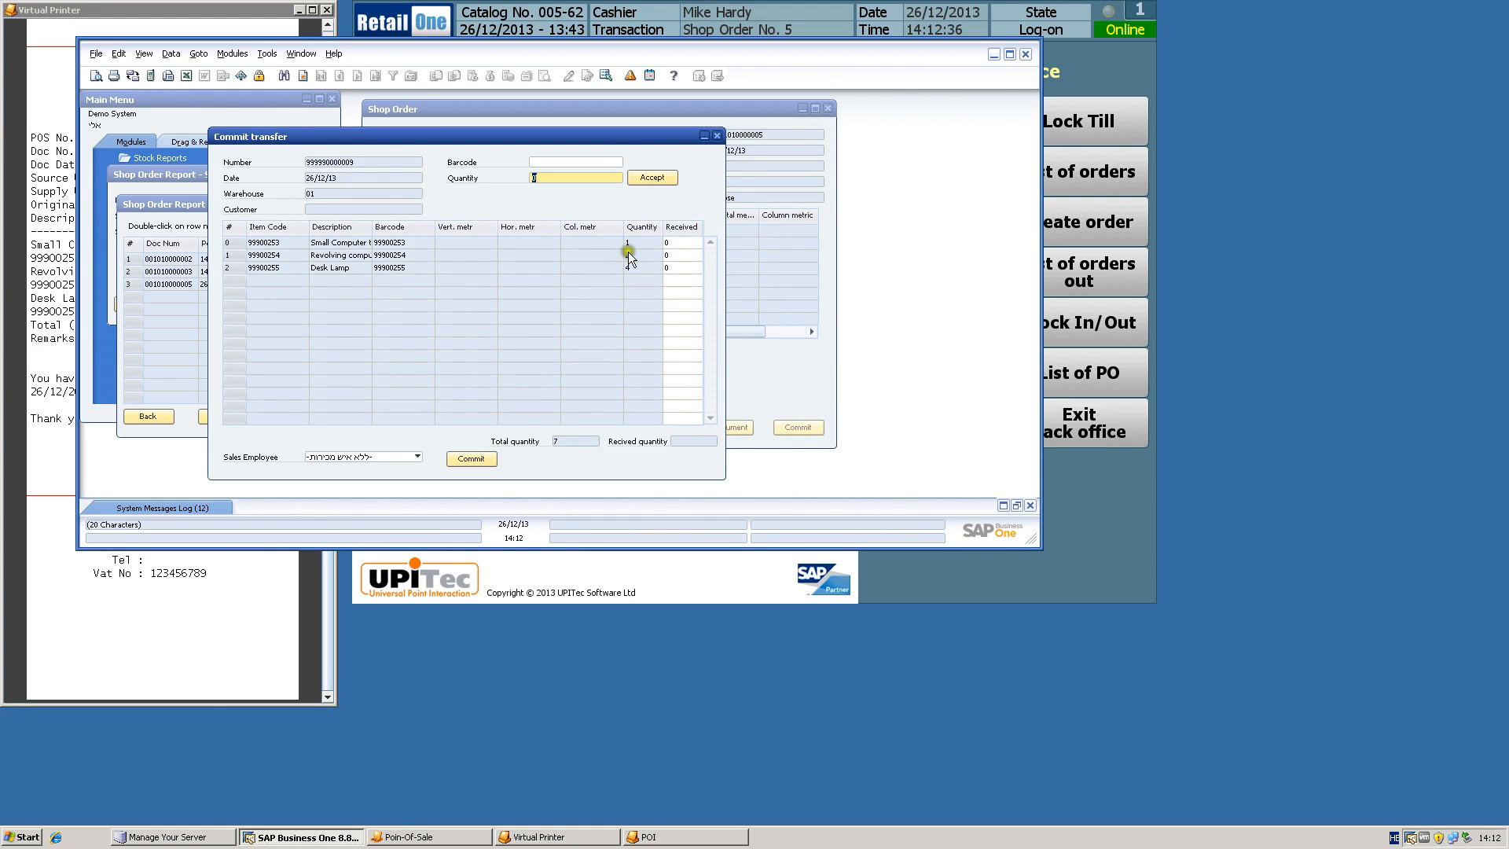
{"action": "left_click", "coordinate": [668, 242]}
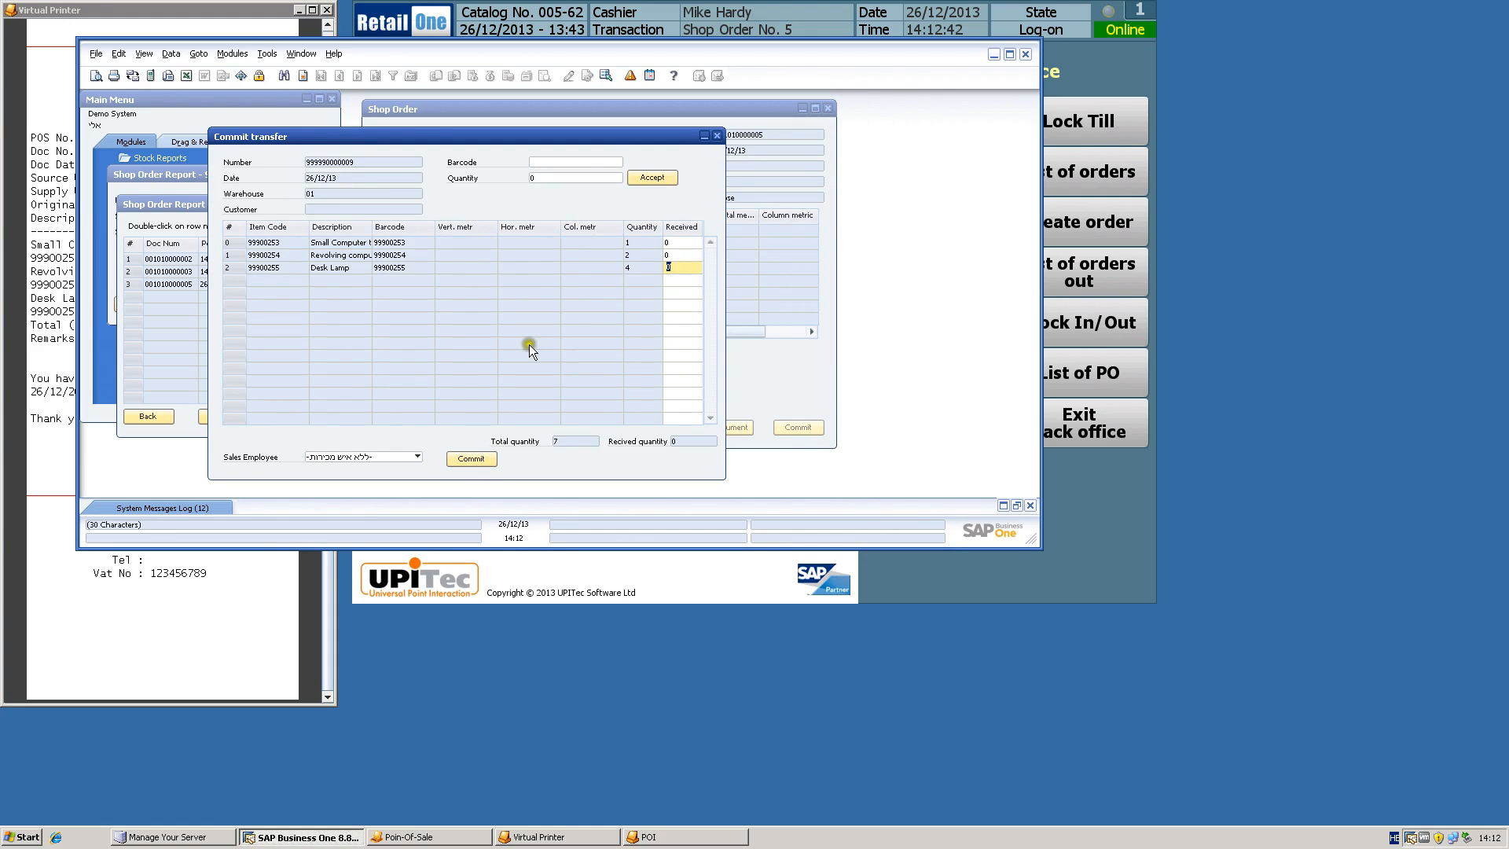
{"action": "left_click", "coordinate": [601, 178]}
{"action": "left_click", "coordinate": [668, 243]}
{"action": "left_click", "coordinate": [557, 181]}
{"action": "left_click", "coordinate": [563, 163]}
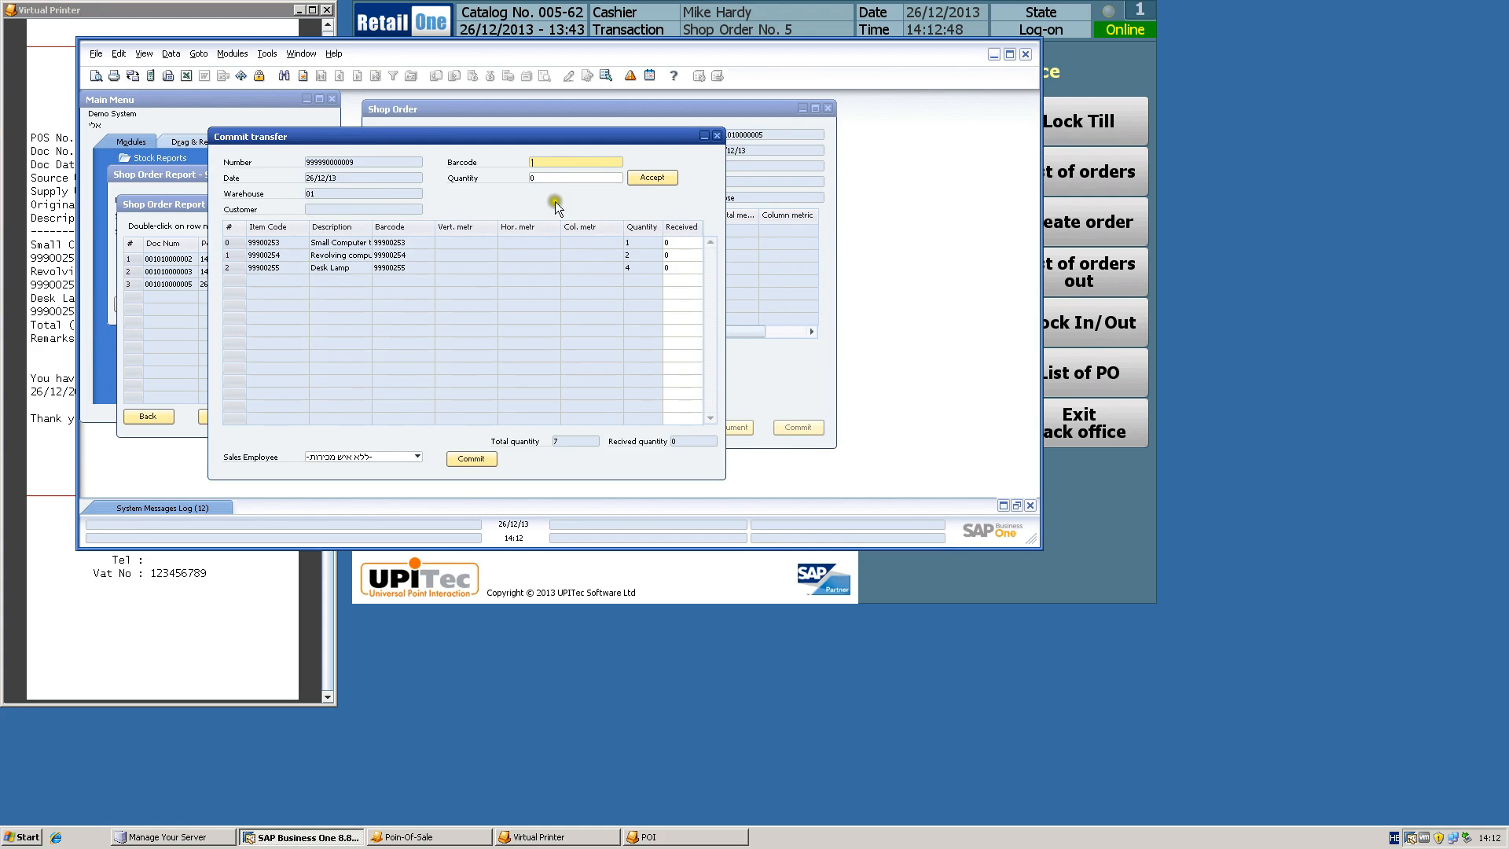
{"action": "left_click", "coordinate": [548, 175]}
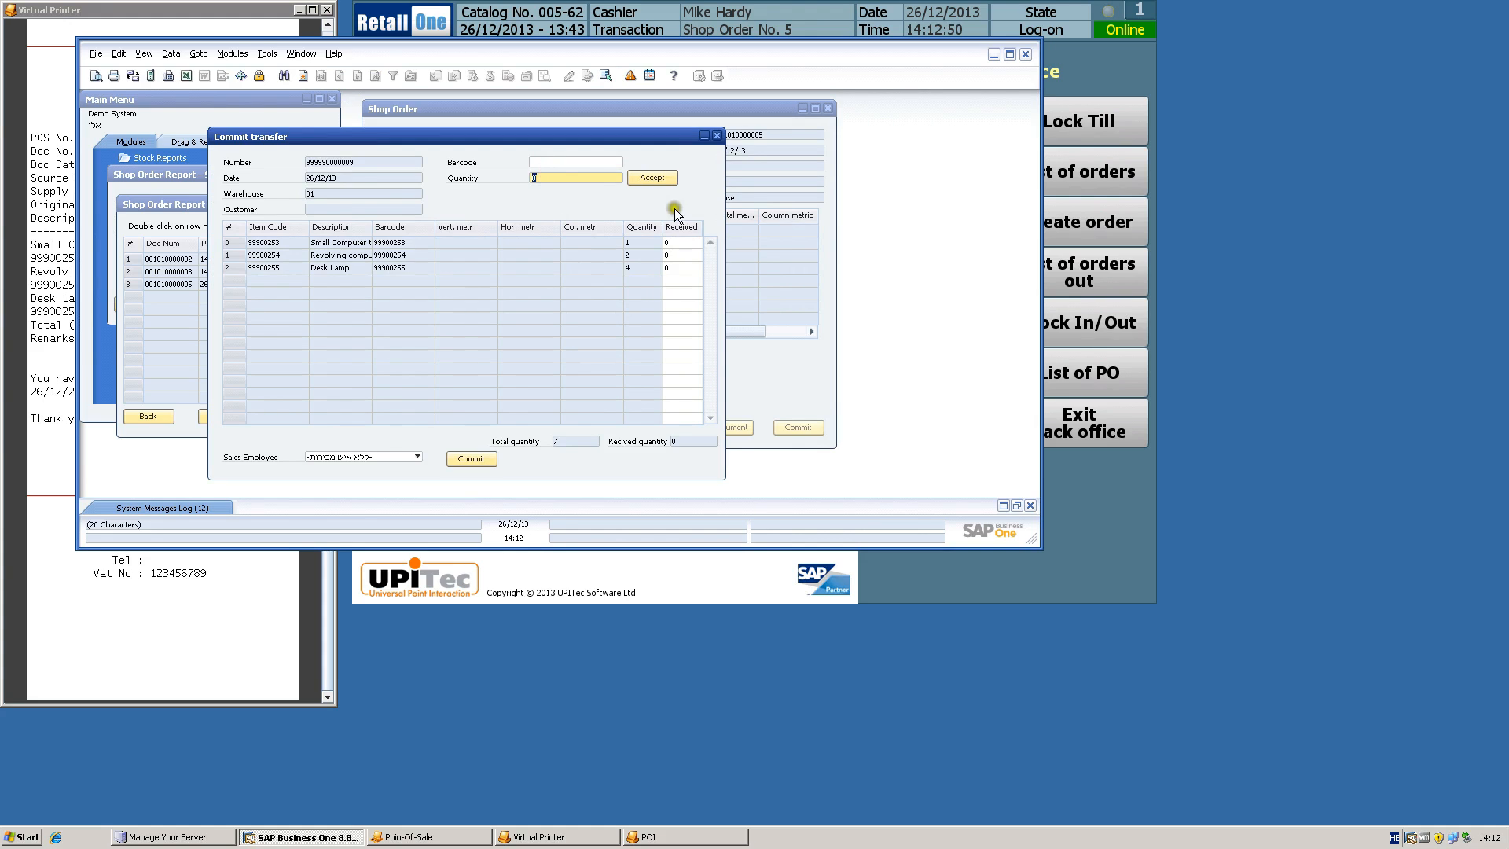
{"action": "left_click", "coordinate": [680, 243]}
{"action": "left_click", "coordinate": [715, 135]}
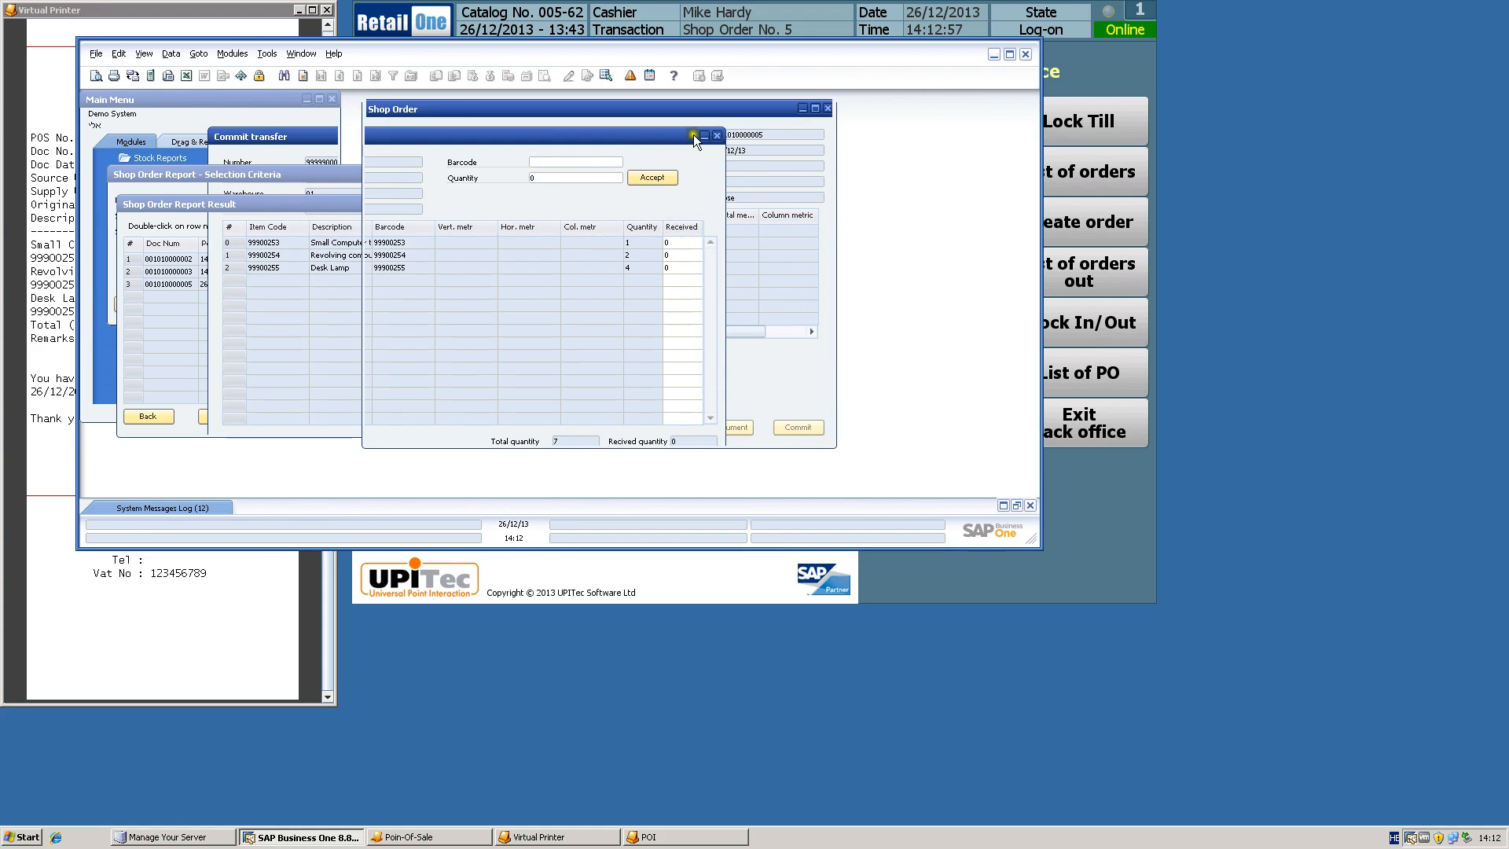
- Switch to the Retail One till, open the incoming transfer dated 26/12/2013 and start its commit transaction
{"action": "left_click", "coordinate": [573, 19]}
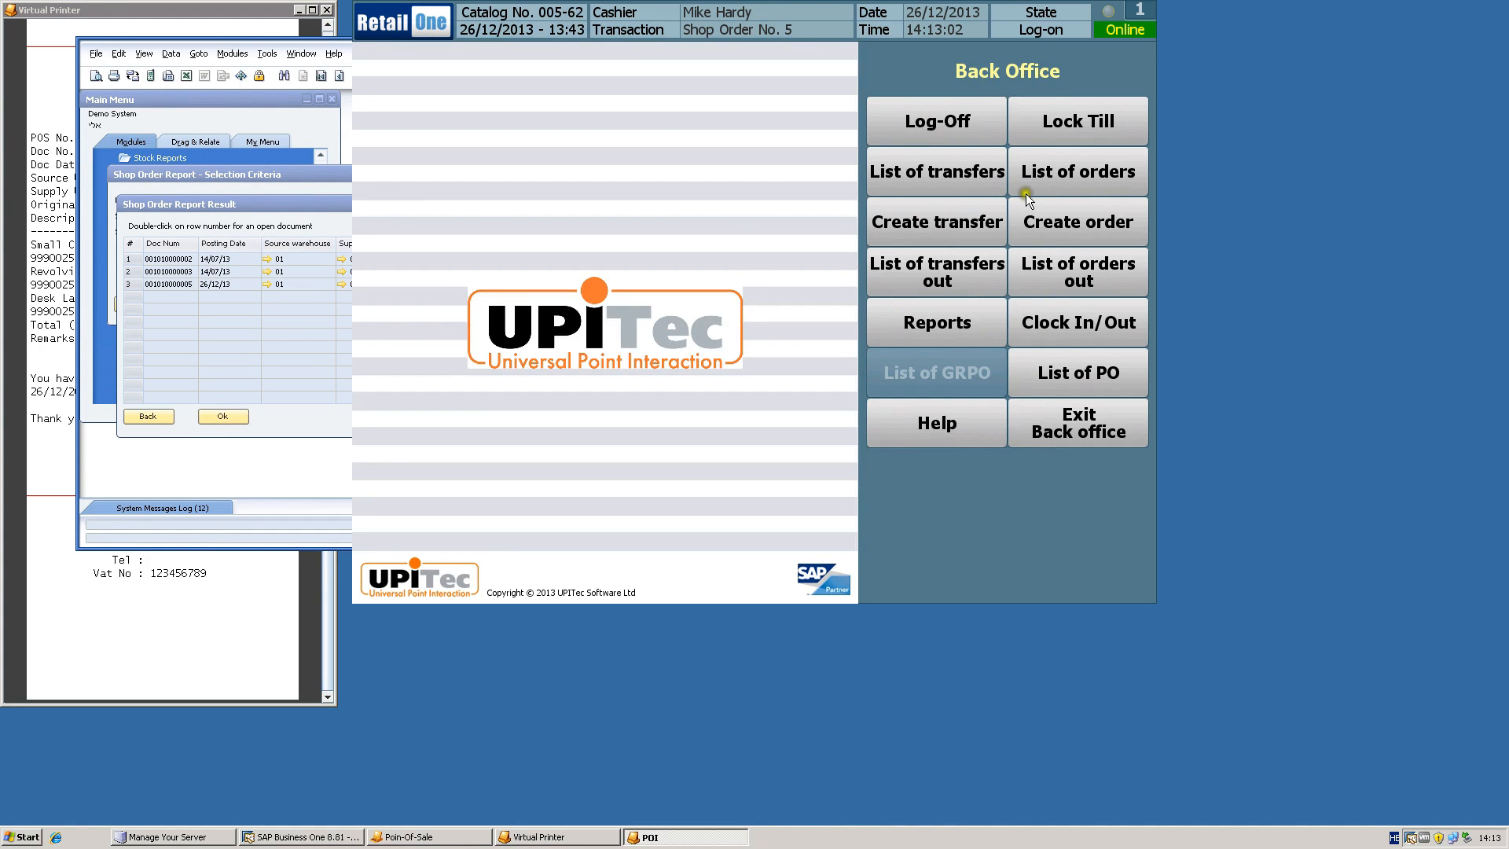
{"action": "left_click", "coordinate": [906, 173]}
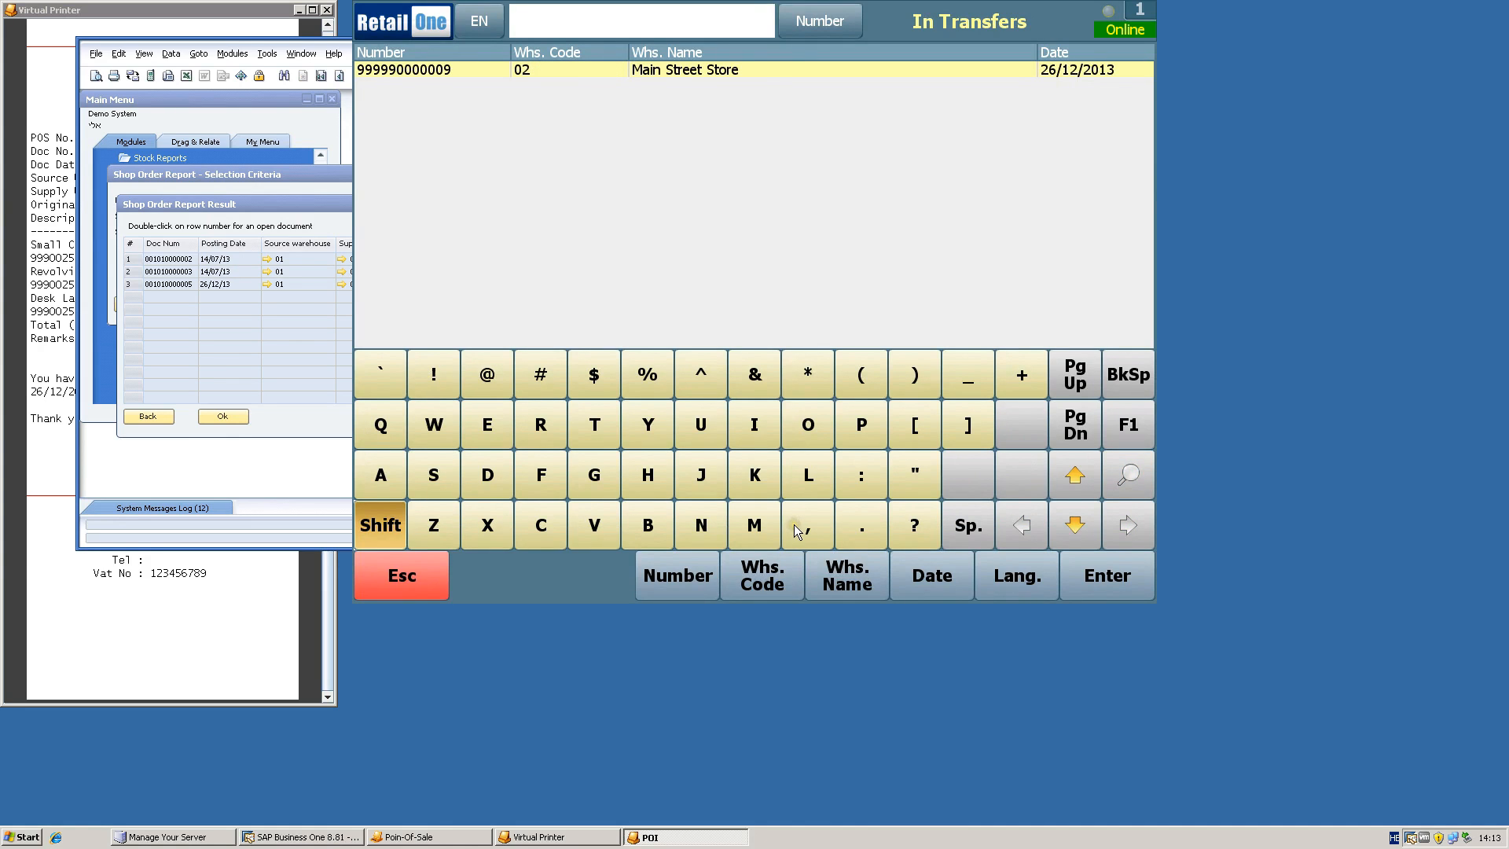
{"action": "left_click", "coordinate": [1108, 575]}
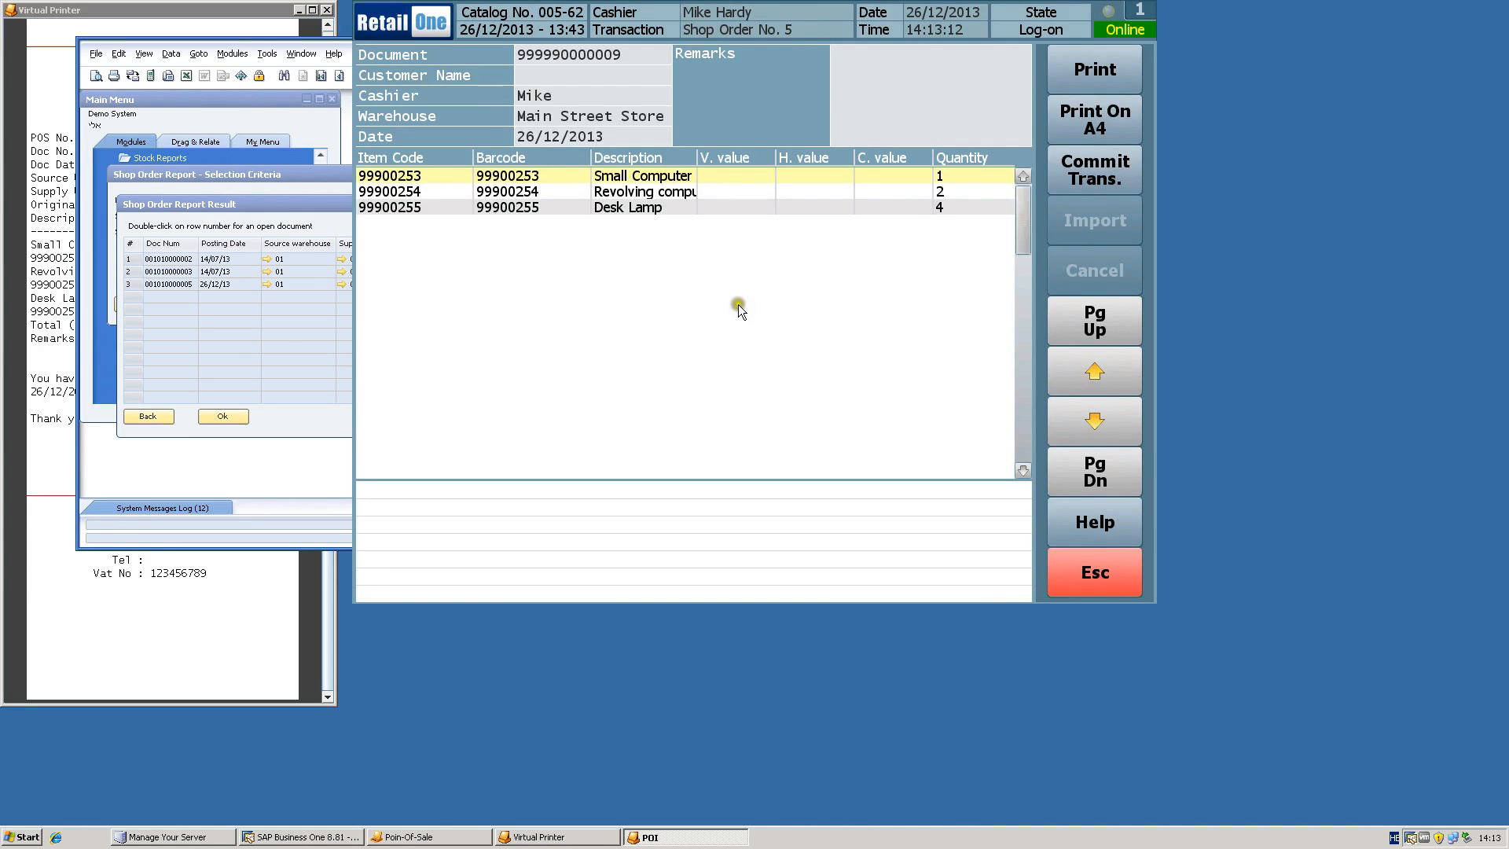
{"action": "left_click", "coordinate": [1096, 169]}
- Mark the Small Computer table as received and set the received quantity of the Revolving computer chair BLK to 2
{"action": "left_click", "coordinate": [789, 158]}
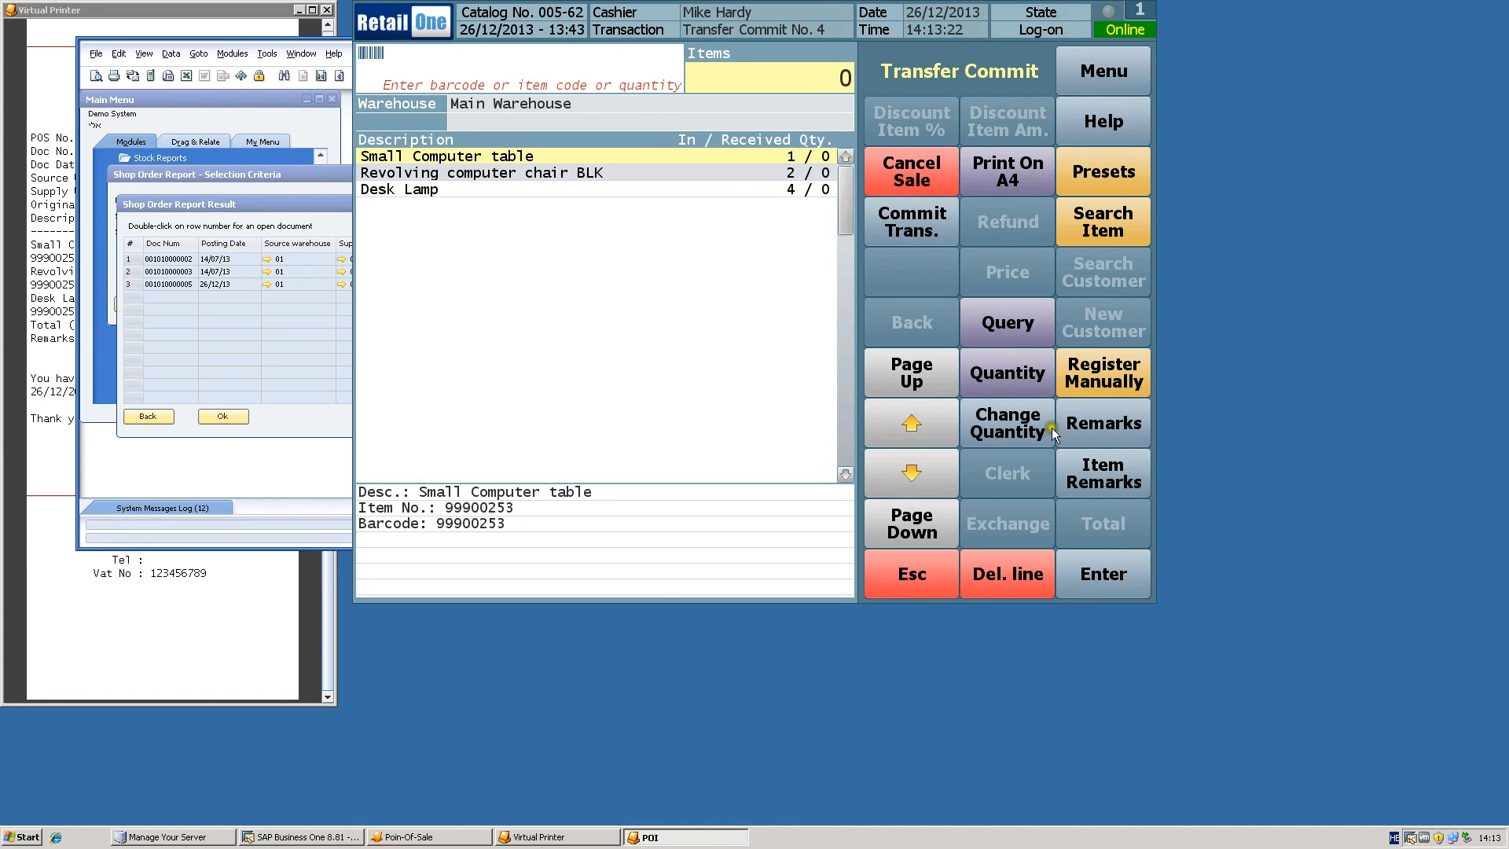
{"action": "left_click", "coordinate": [1110, 582]}
{"action": "left_click", "coordinate": [823, 175]}
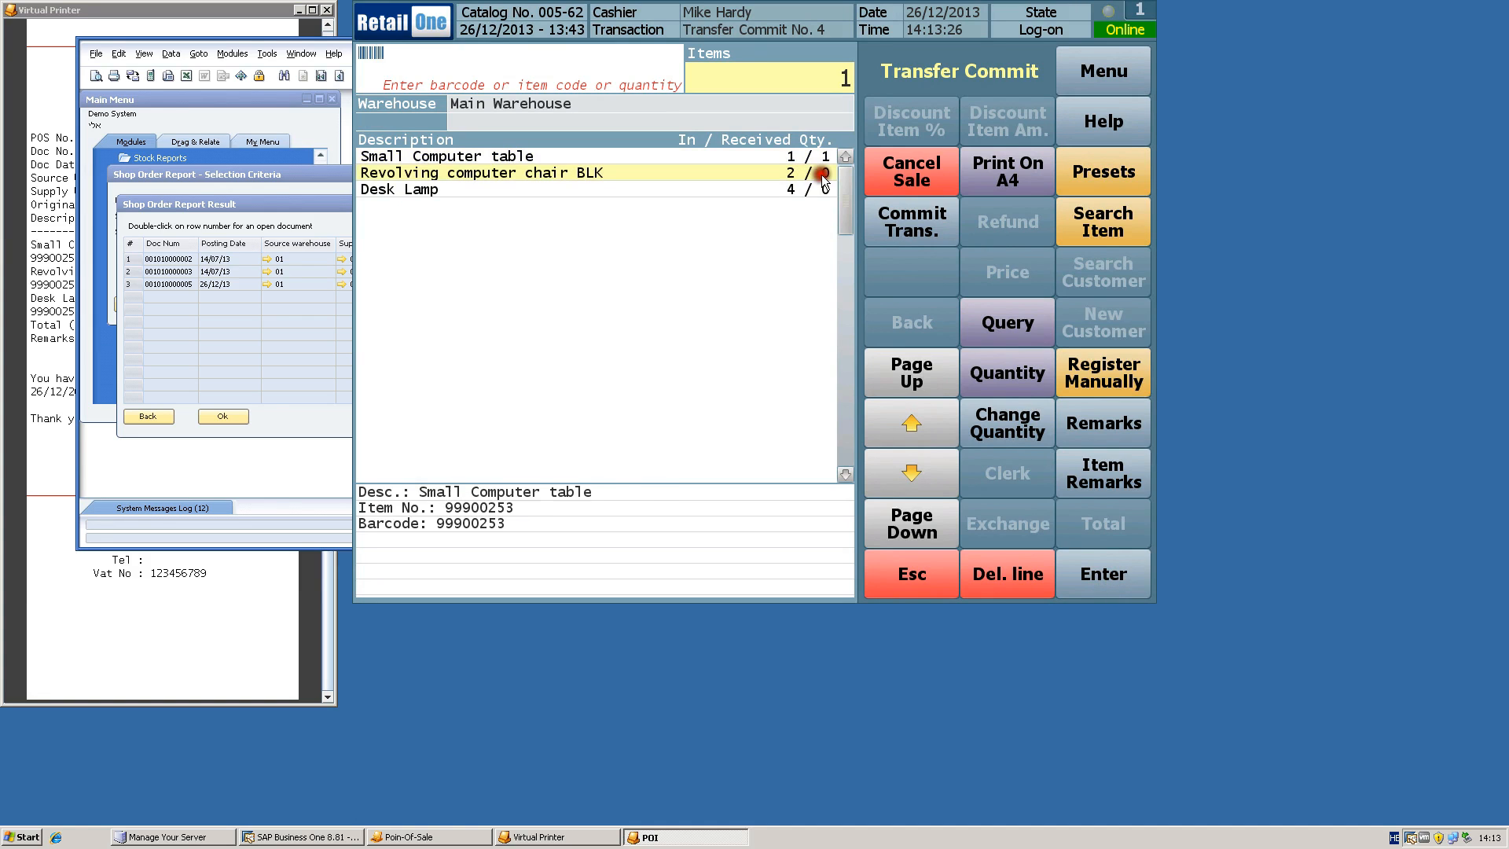
{"action": "left_click", "coordinate": [1012, 428]}
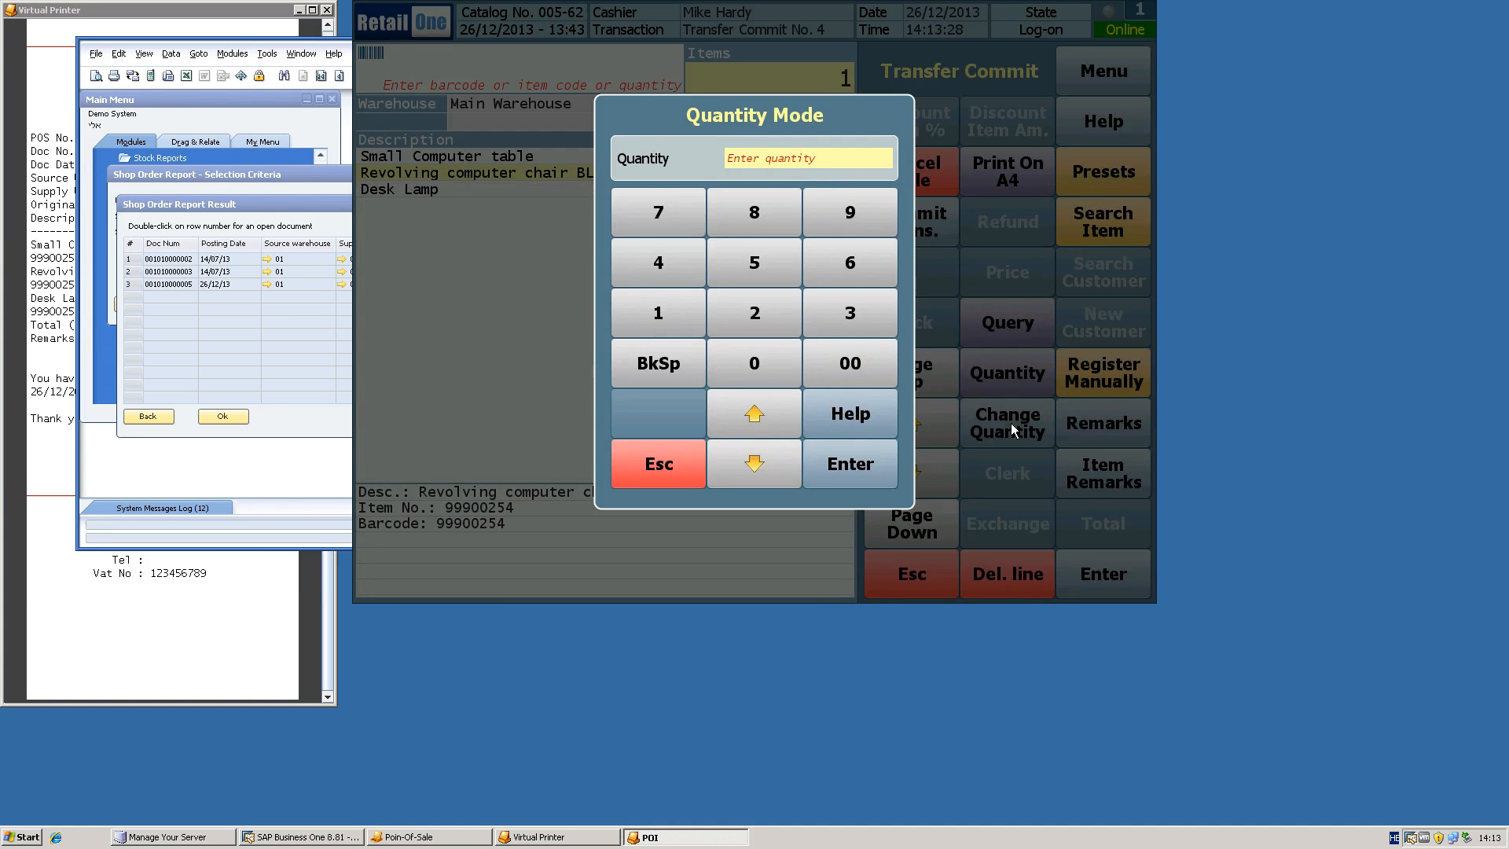
{"action": "type", "text": "2"}
{"action": "key", "text": "Return"}
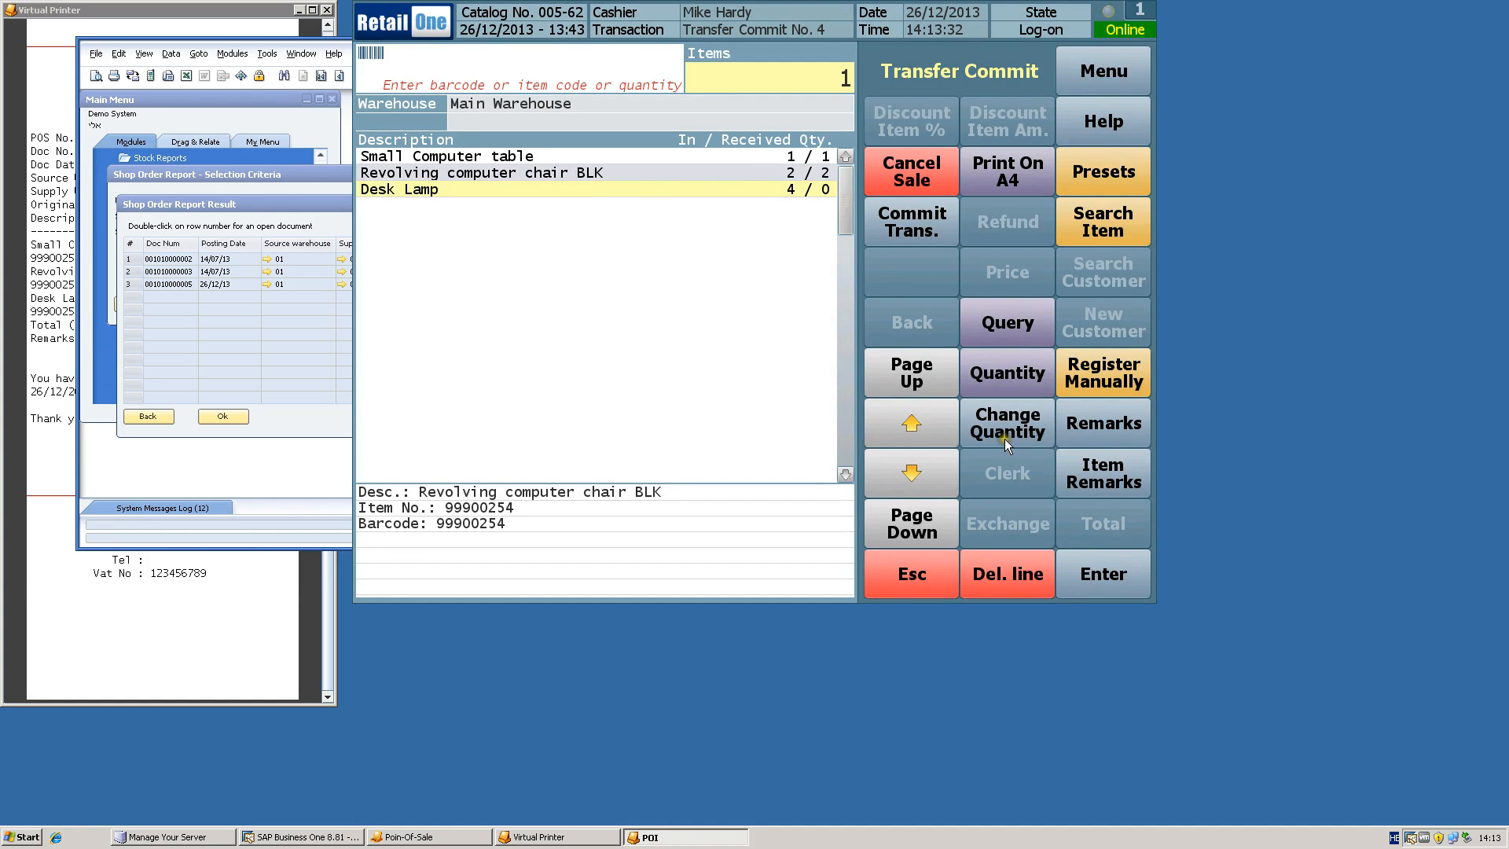
- Set the received quantity of the Desk Lamp to 4
{"action": "left_click", "coordinate": [1013, 432]}
{"action": "type", "text": "4"}
{"action": "key", "text": "Return"}
{"action": "left_click", "coordinate": [752, 286]}
- Commit the incoming transfer and print it
{"action": "left_click", "coordinate": [912, 228]}
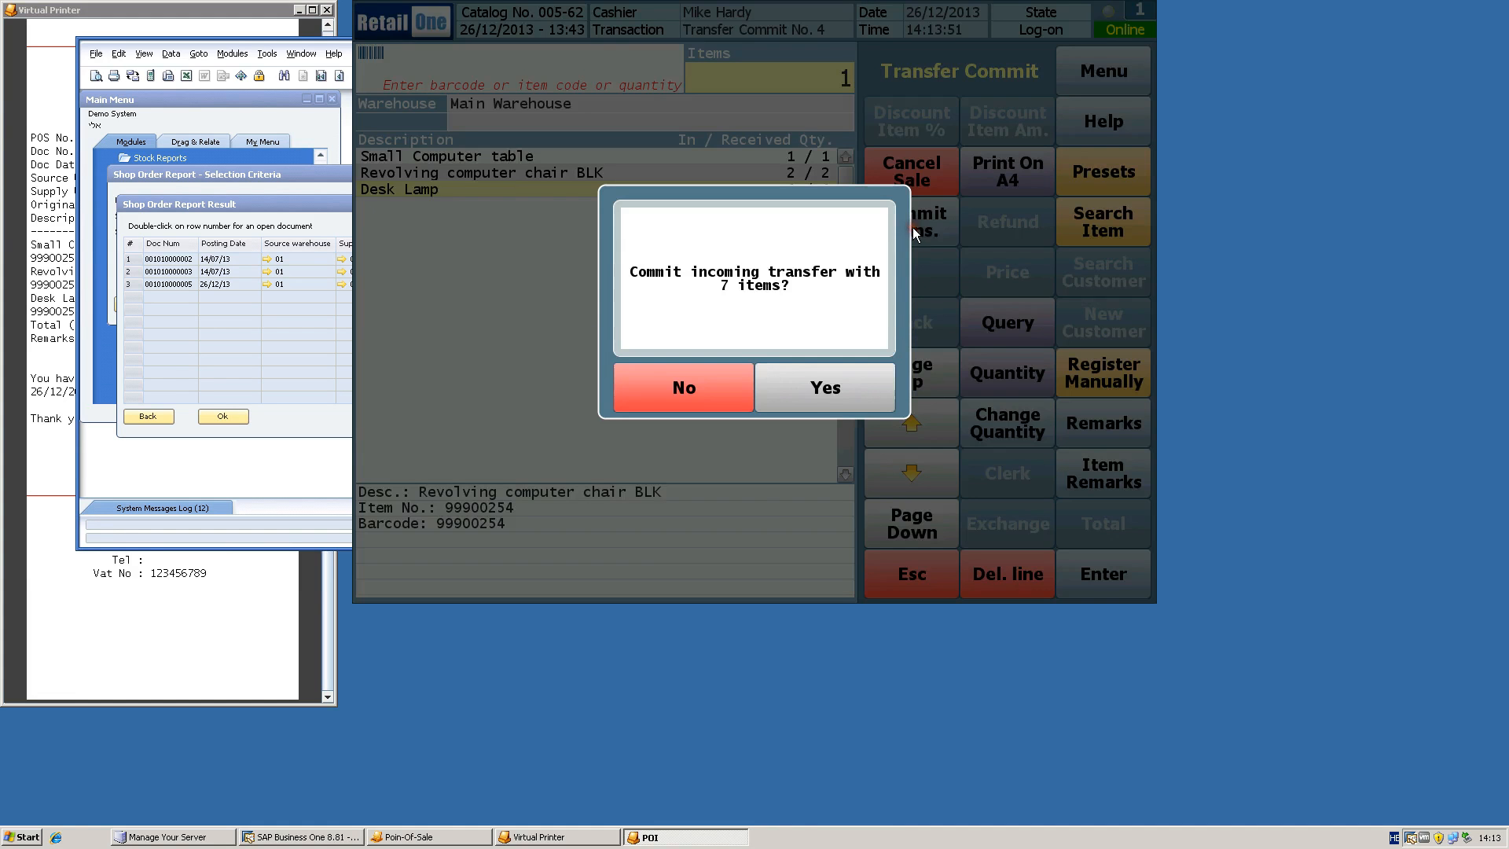
{"action": "left_click", "coordinate": [837, 393]}
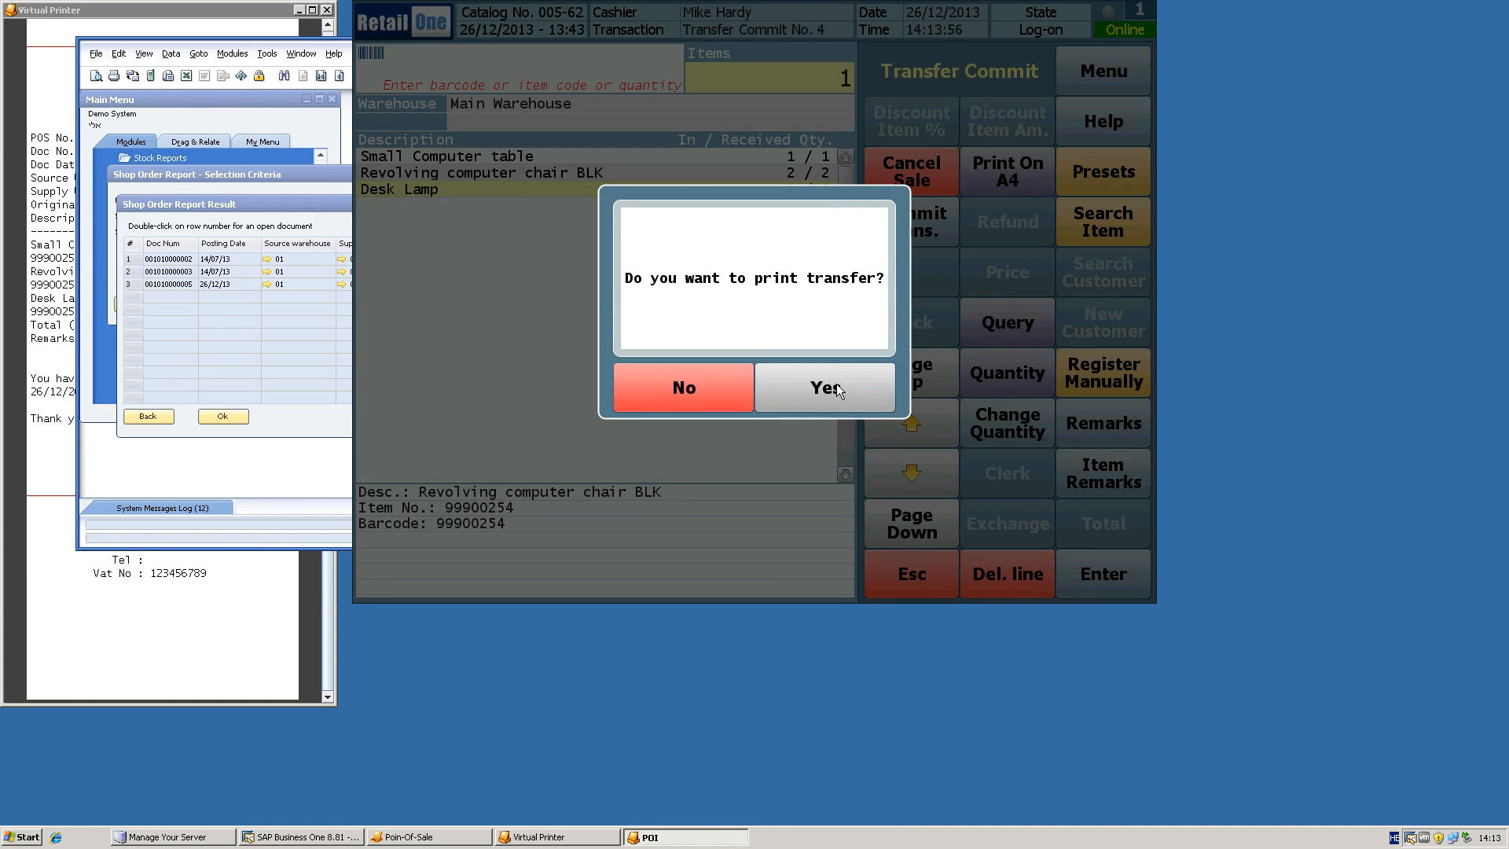
{"action": "left_click", "coordinate": [838, 391]}
- Bring up the virtual printer and examine the stock transfer receipt's warehouses, items, counts and received quantities
{"action": "left_click", "coordinate": [271, 582]}
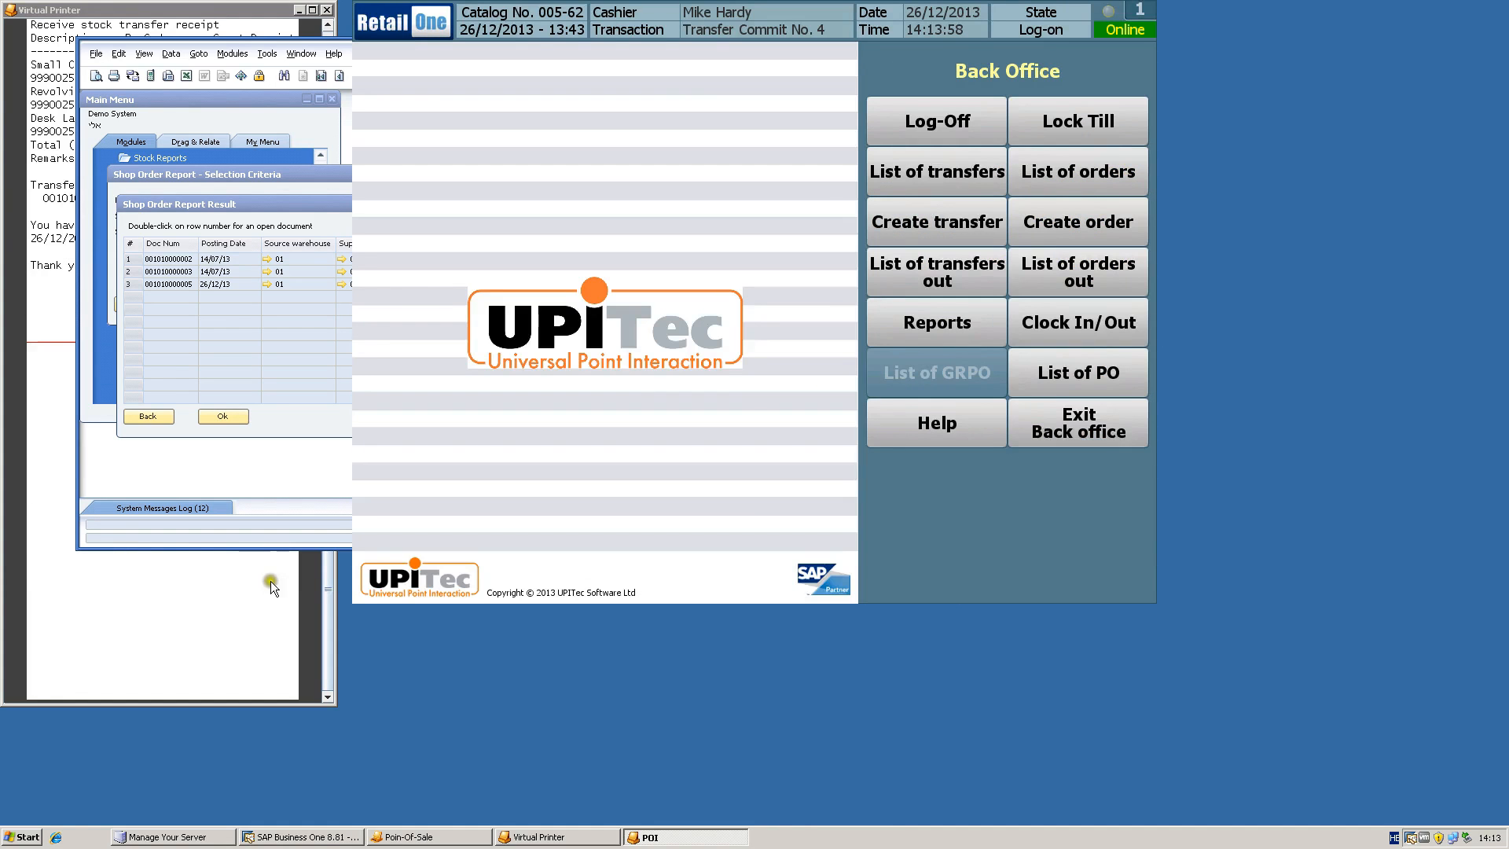
{"action": "left_click", "coordinate": [271, 582]}
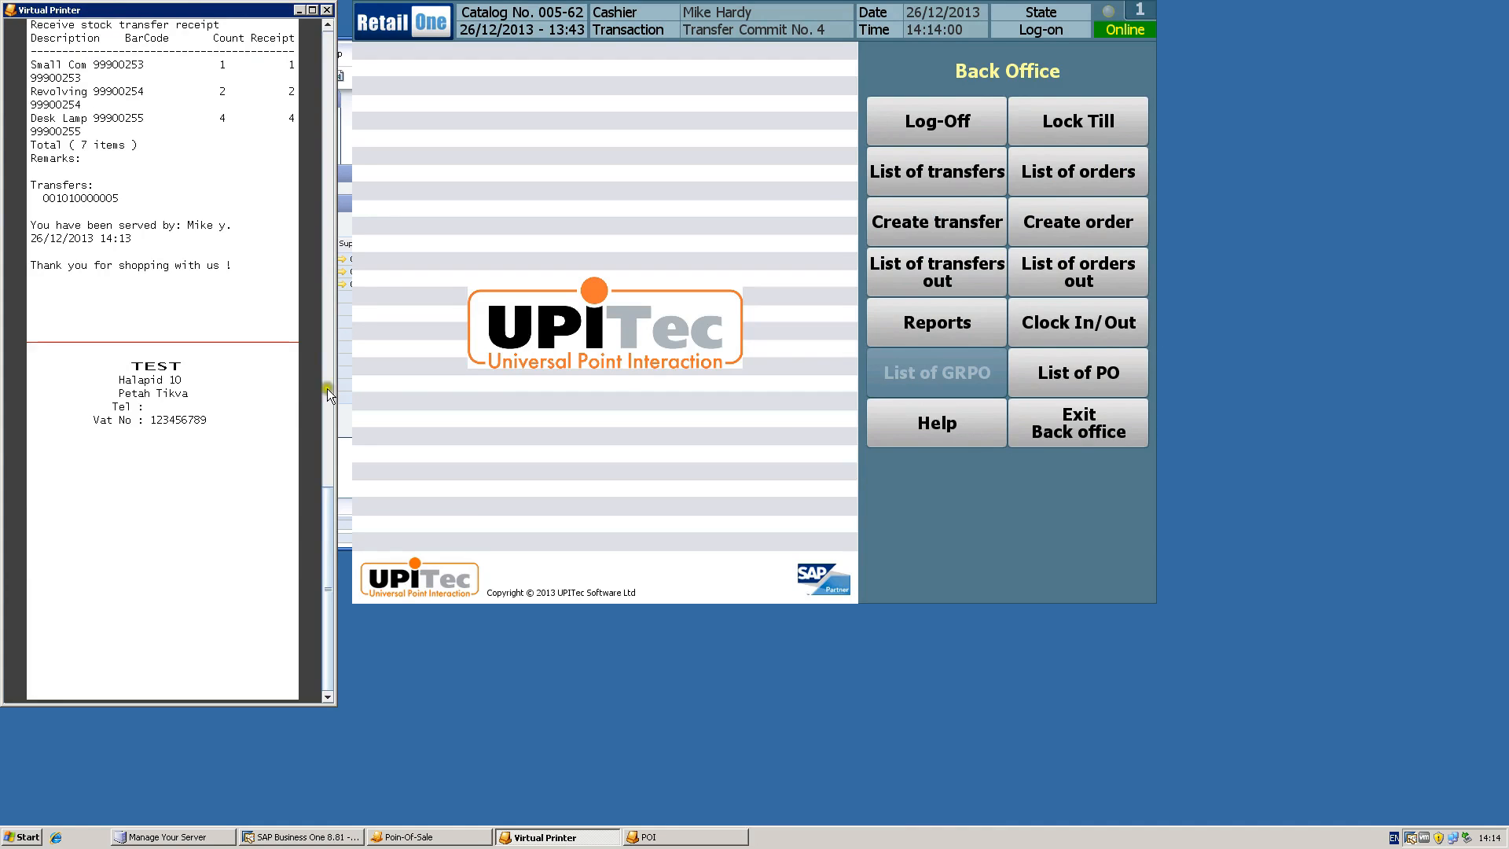
{"action": "left_click_drag", "start_coordinate": [326, 498], "coordinate": [322, 450]}
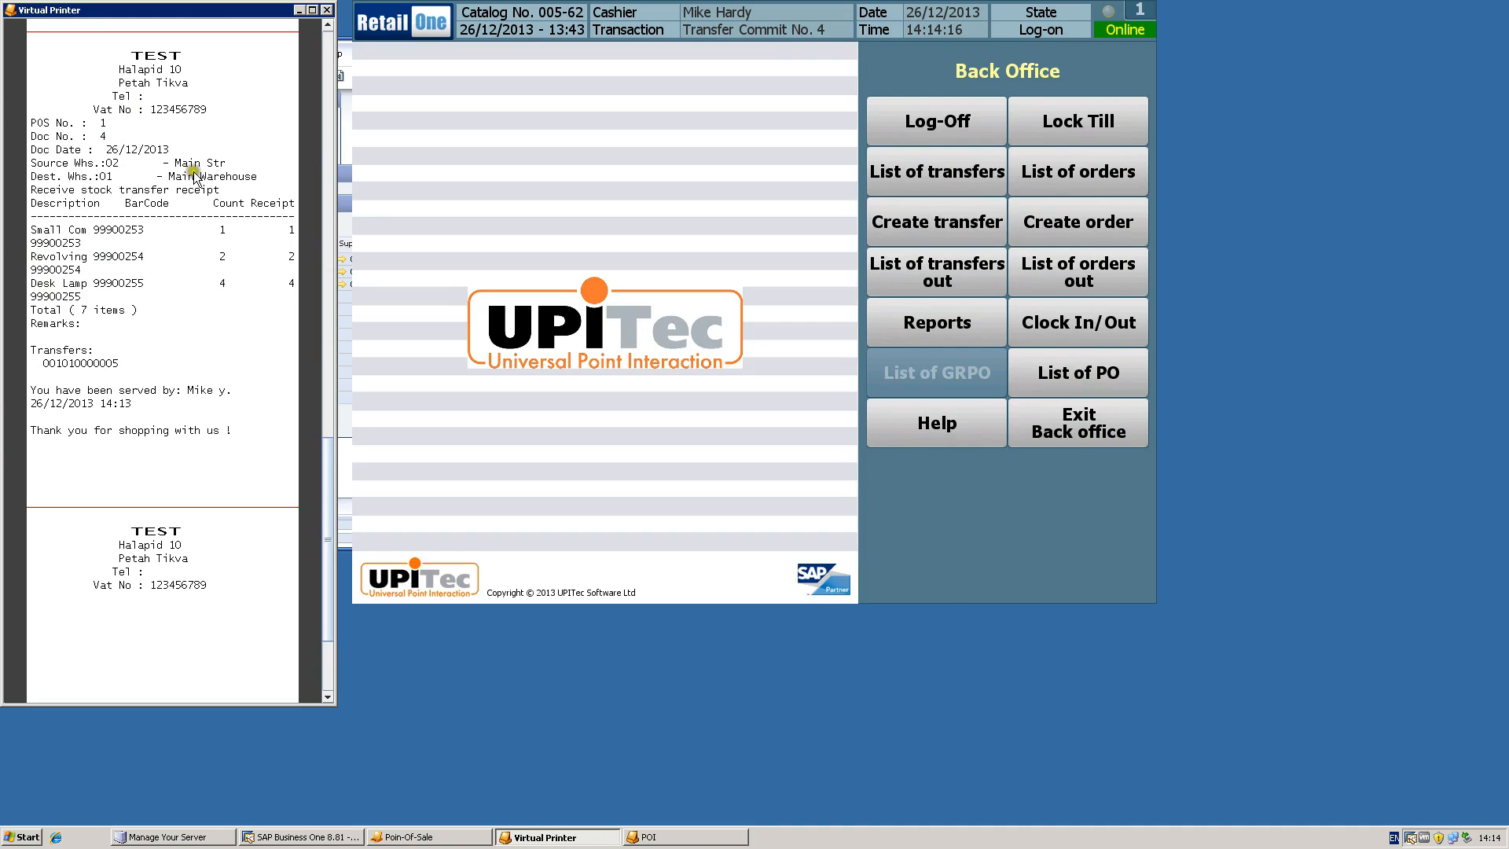
- Switch to SAP Business One and browse the shop order records, examining their document status
{"action": "left_click", "coordinate": [346, 340]}
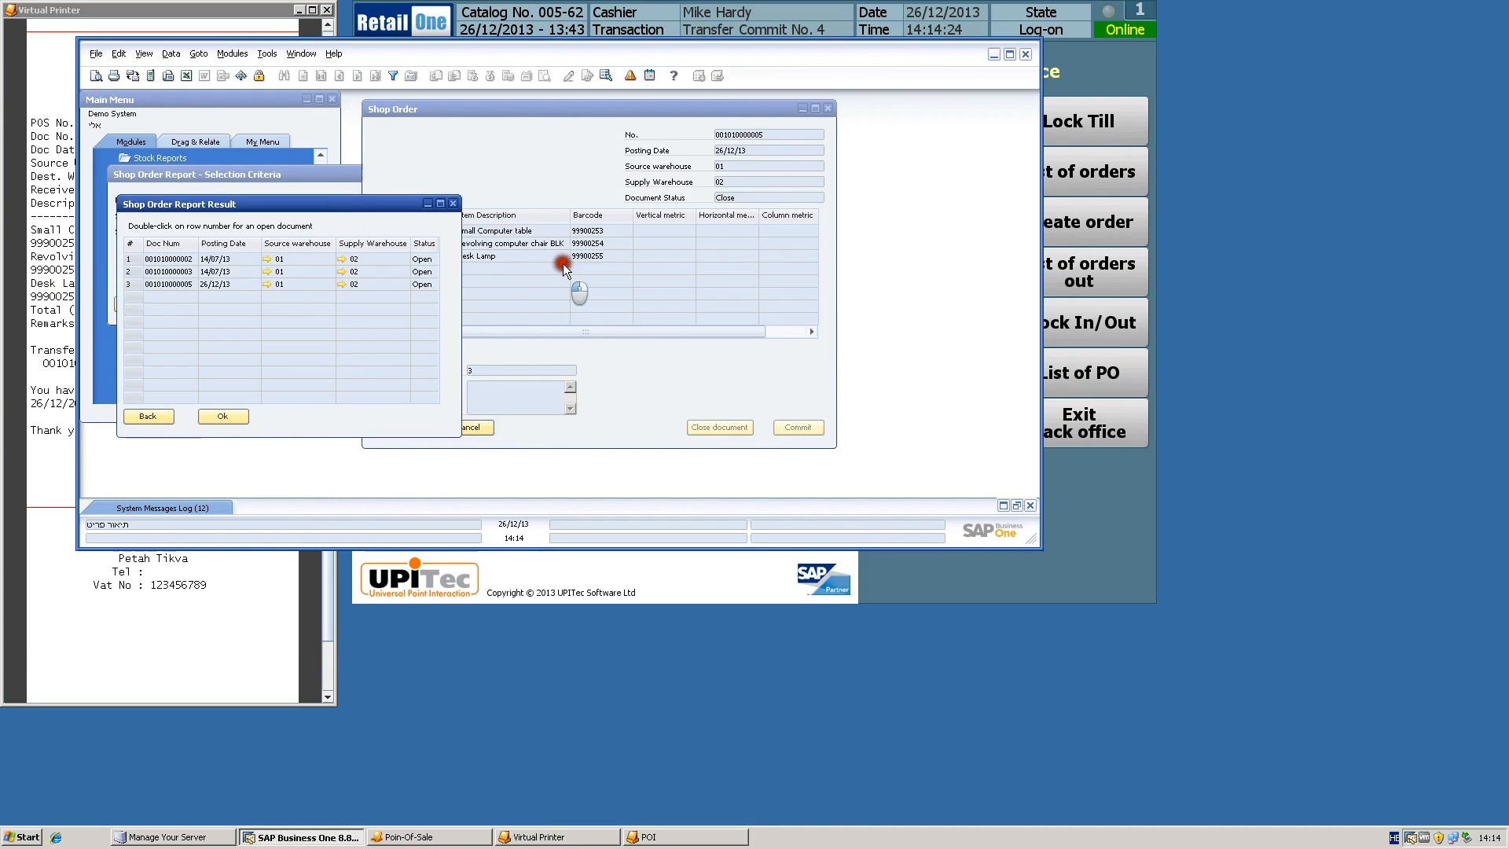
{"action": "left_click", "coordinate": [563, 263]}
{"action": "key", "text": "ctrl+Right"}
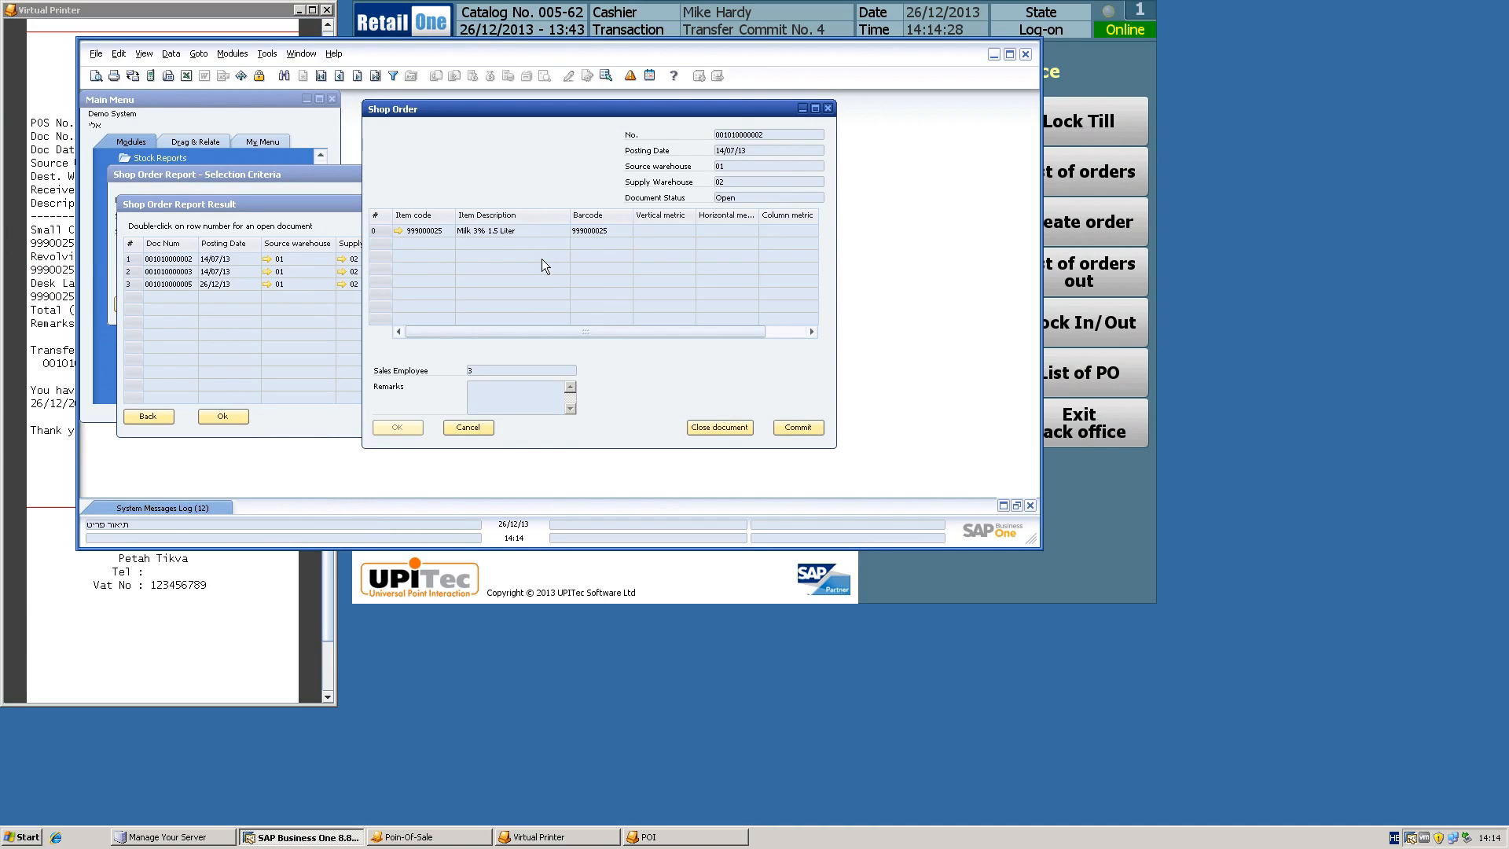
{"action": "key", "text": "ctrl+Right"}
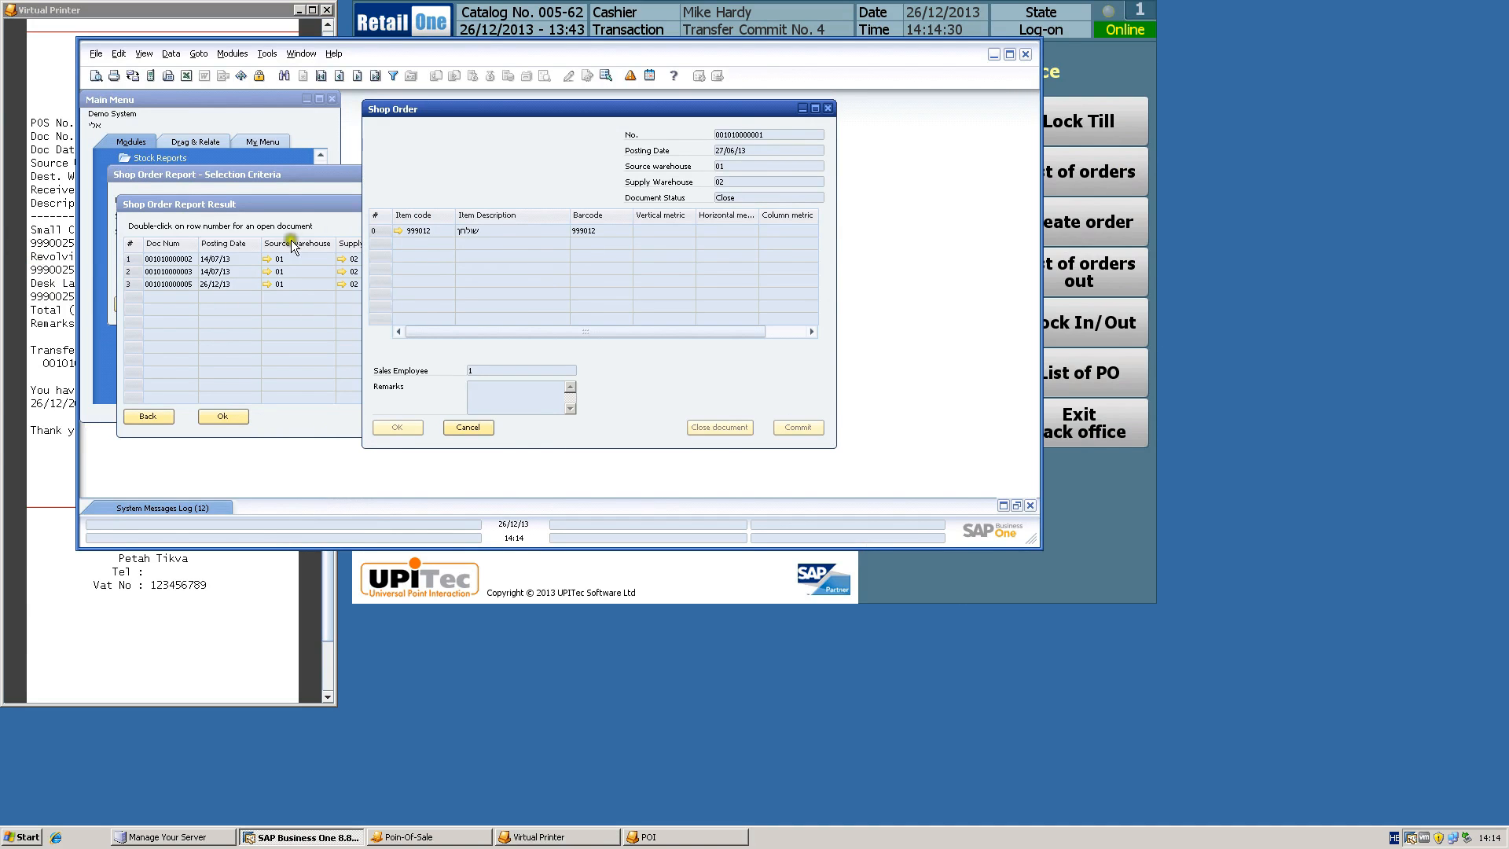
- Open Inventory Transfer from the inventory transactions and display the last record to examine its items, quantities and document status
{"action": "left_click", "coordinate": [211, 112]}
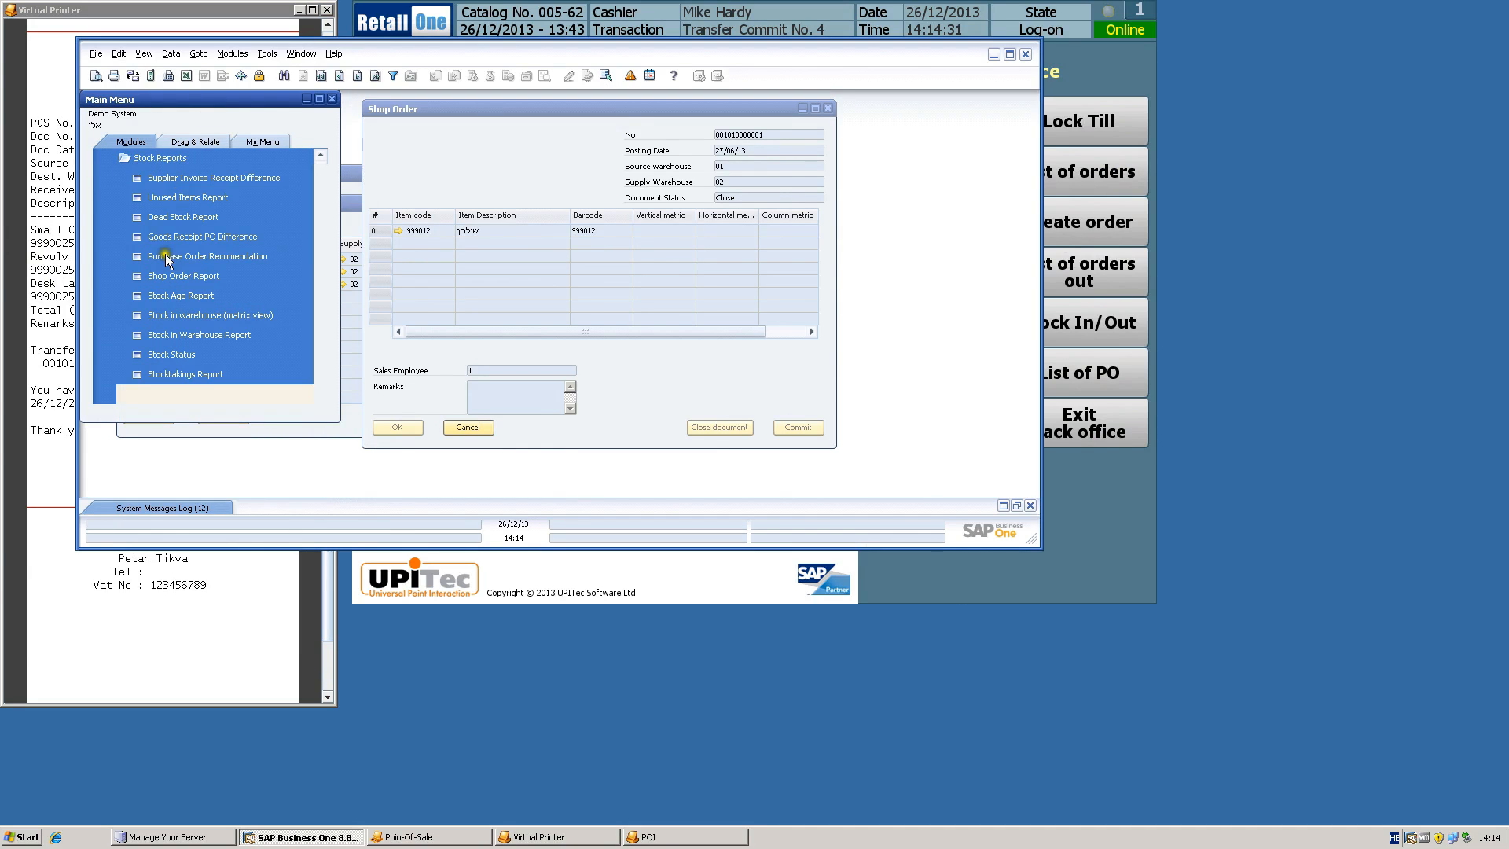
{"action": "left_click", "coordinate": [147, 162]}
{"action": "left_click", "coordinate": [150, 159]}
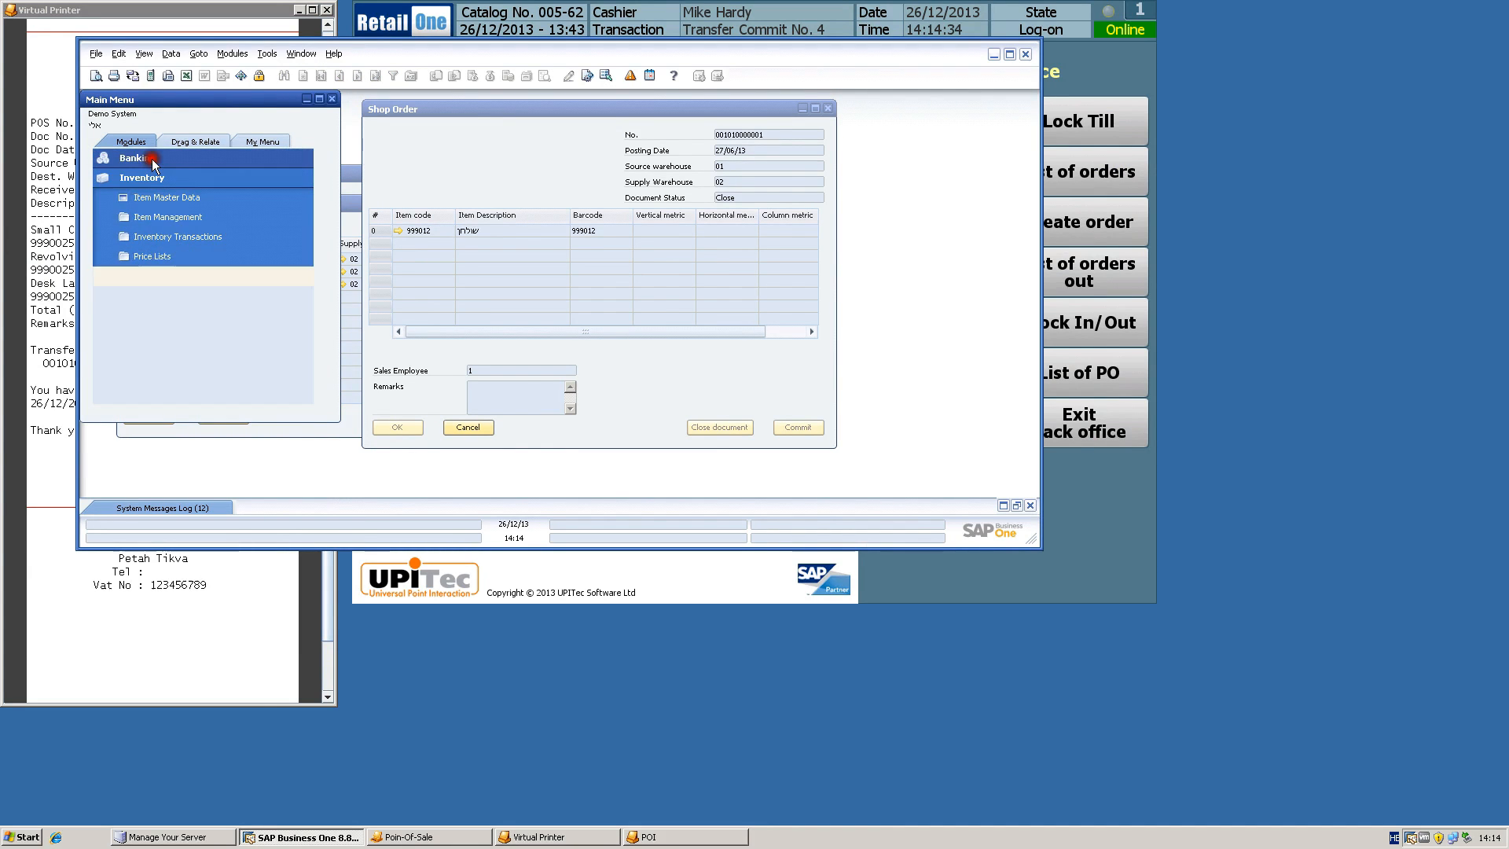
{"action": "left_click", "coordinate": [154, 238]}
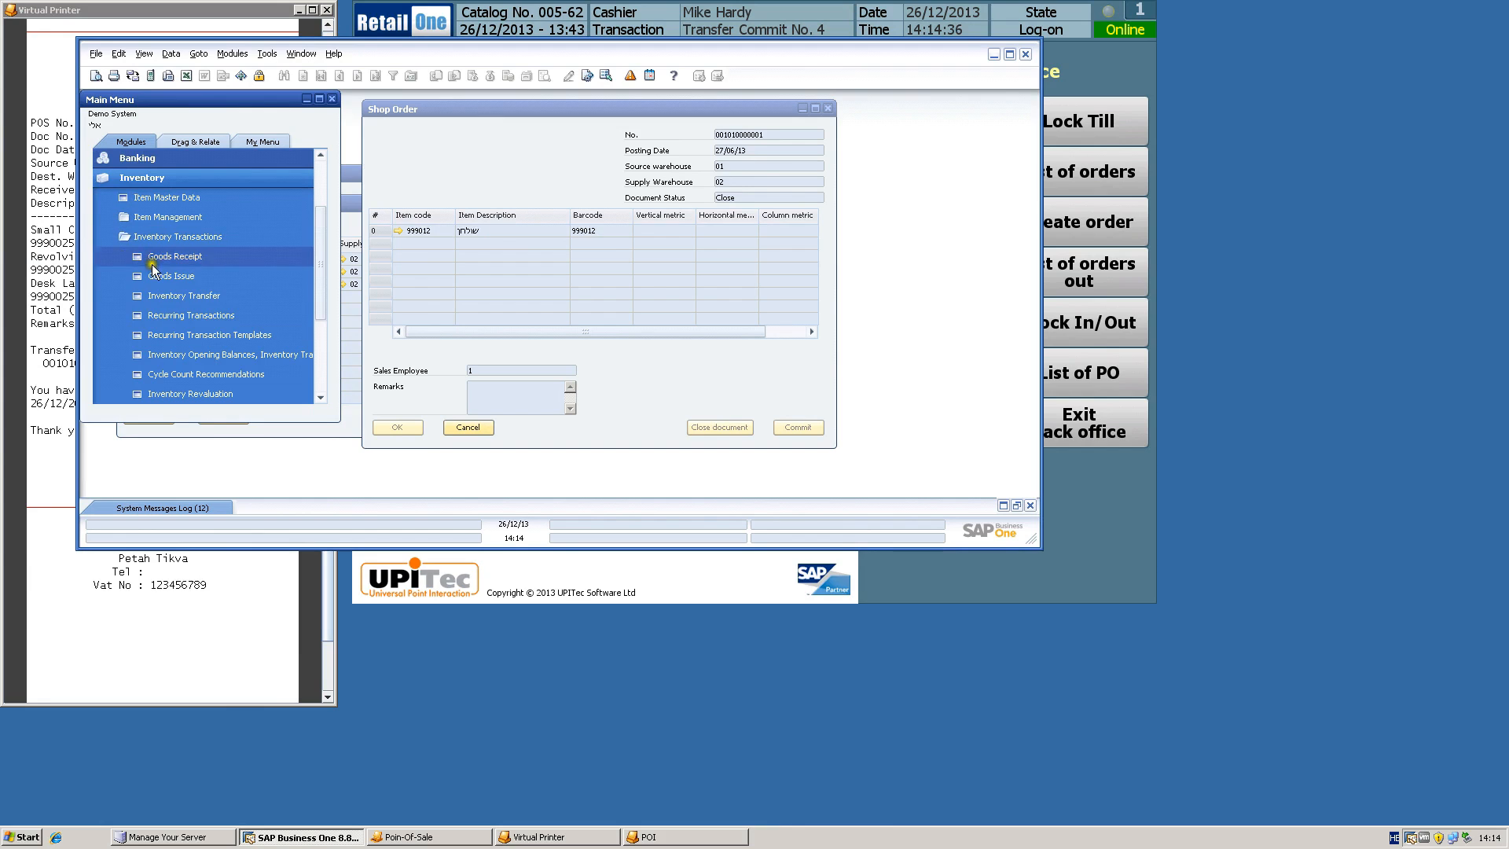
{"action": "left_click", "coordinate": [164, 295]}
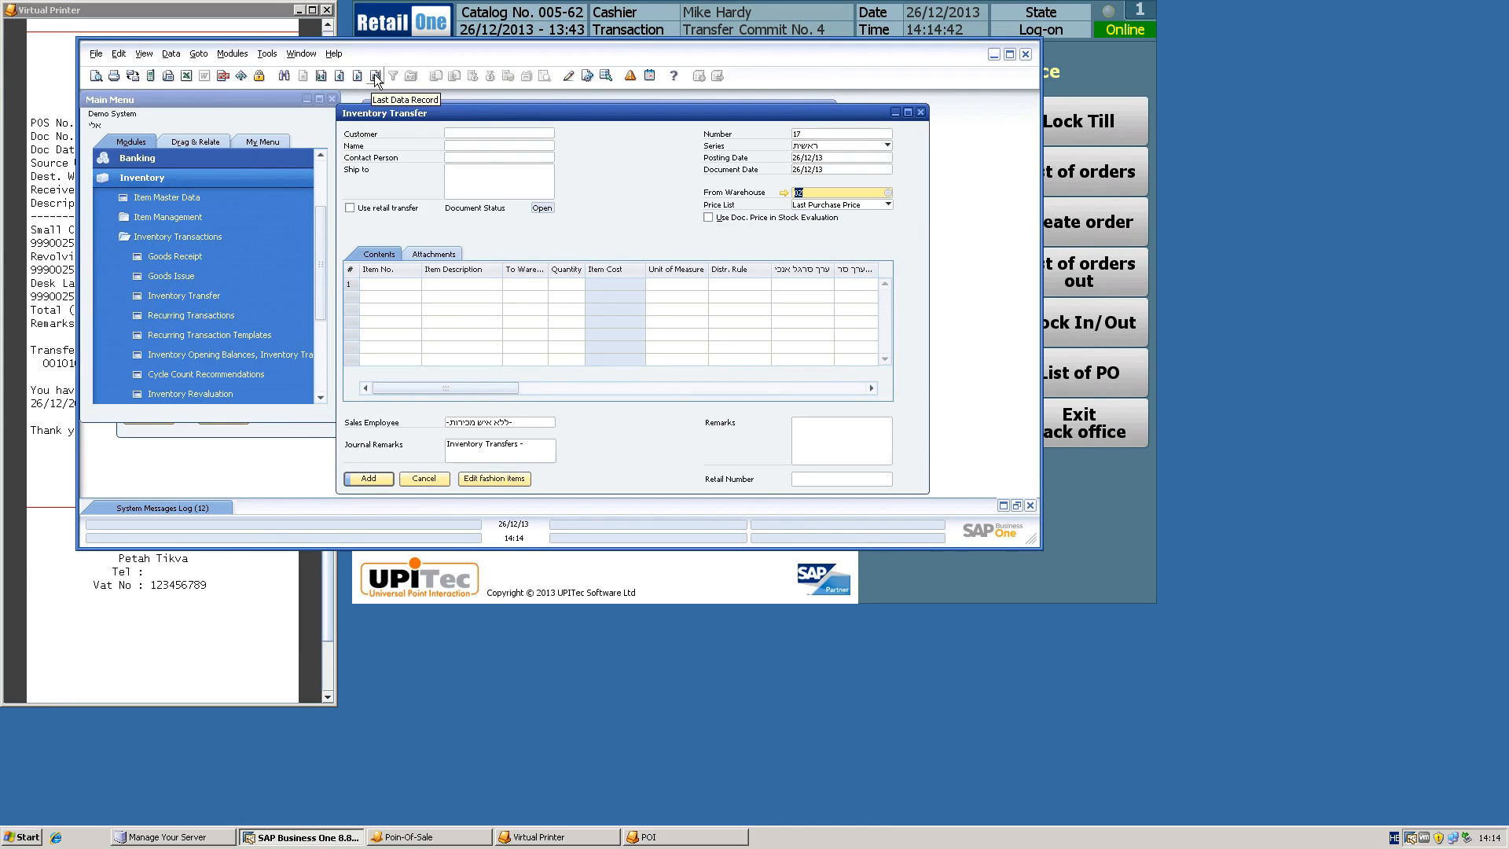
{"action": "left_click", "coordinate": [375, 77]}
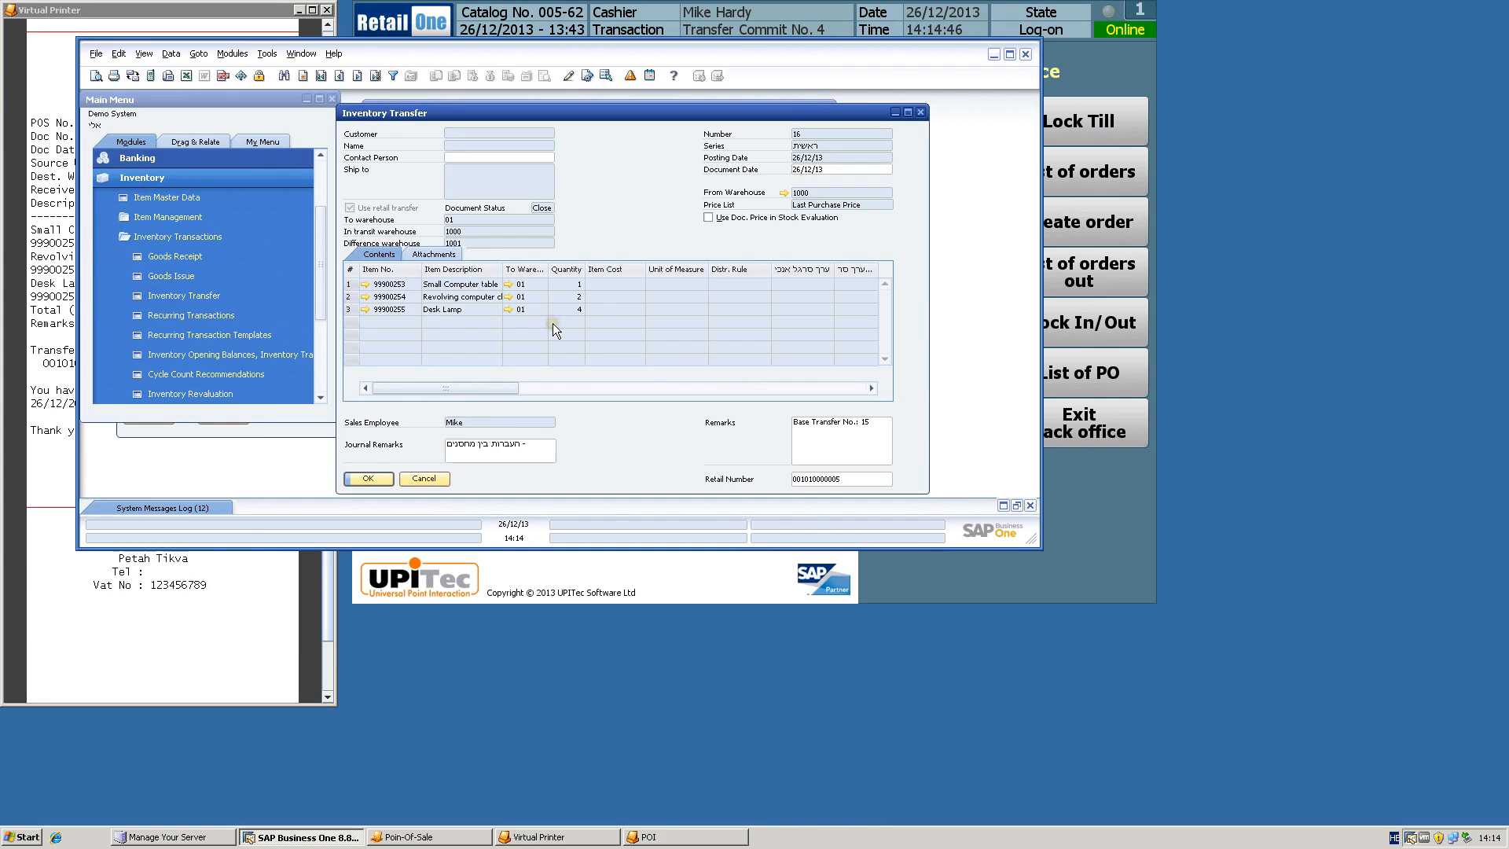
{"action": "left_click", "coordinate": [578, 209]}
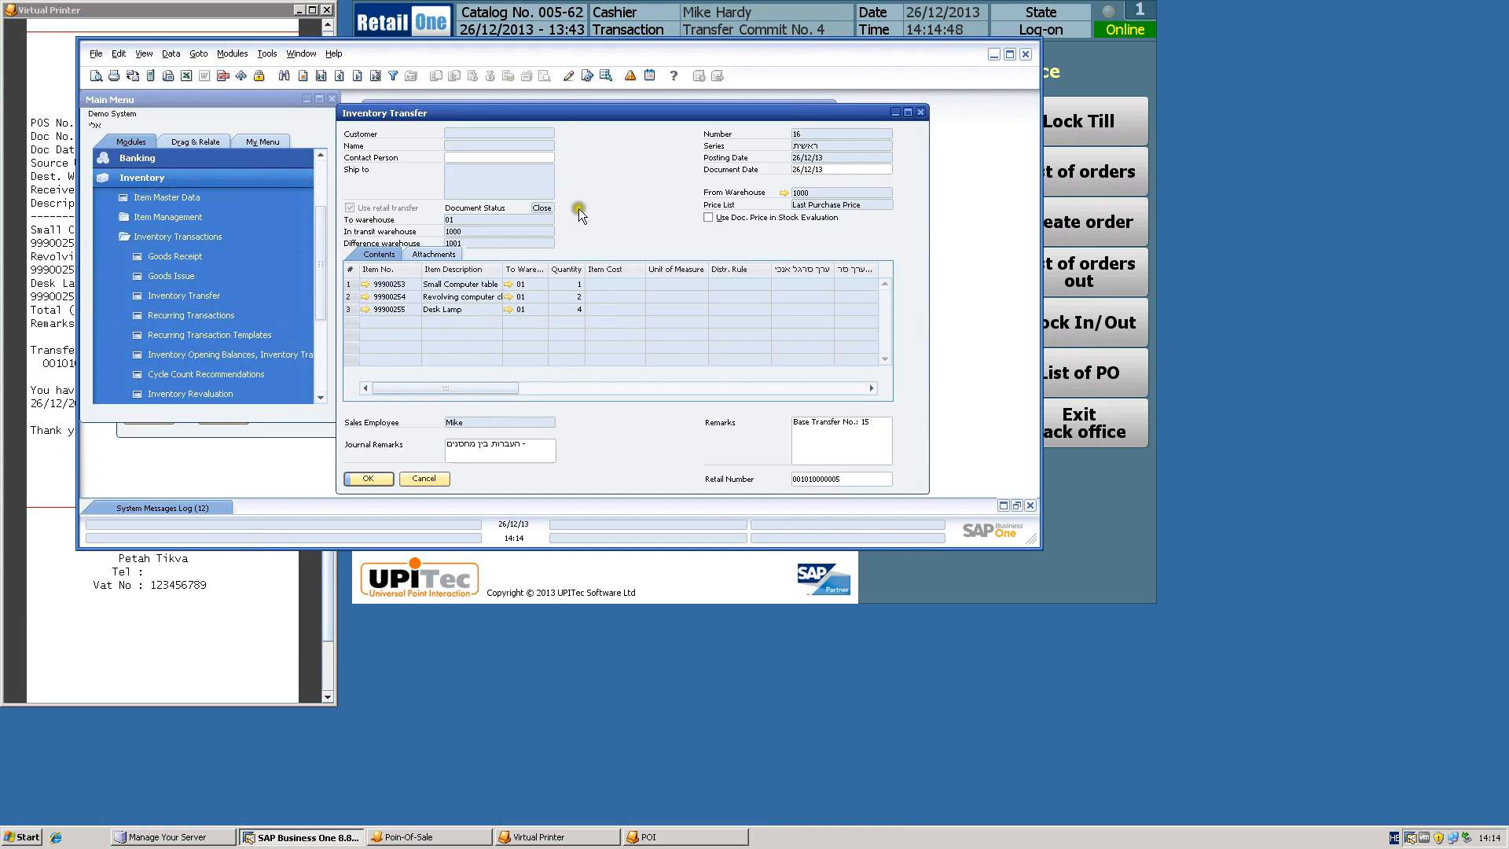